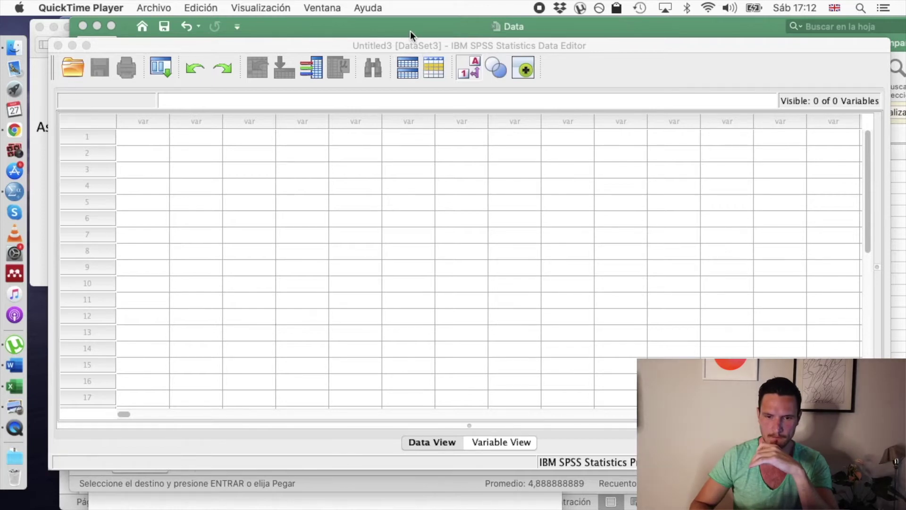
Review the copied campus, train station and lateness columns in Excel, then return to the empty SPSS Data Editor.
{"action": "left_click", "coordinate": [410, 30]}
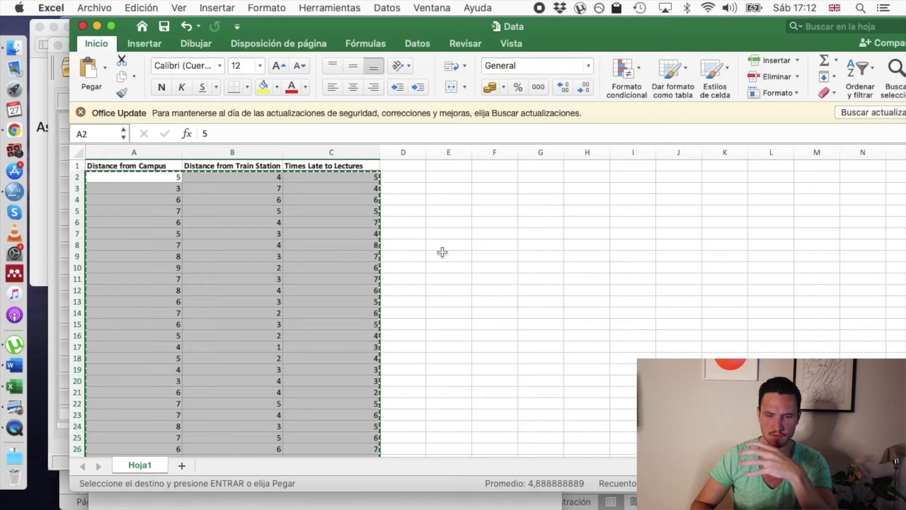
{"action": "scroll", "coordinate": [443, 252], "scroll_direction": "down", "scroll_amount": 2}
{"action": "scroll", "coordinate": [442, 252], "scroll_direction": "up", "scroll_amount": 2}
{"action": "scroll", "coordinate": [442, 252], "scroll_direction": "up", "scroll_amount": 5}
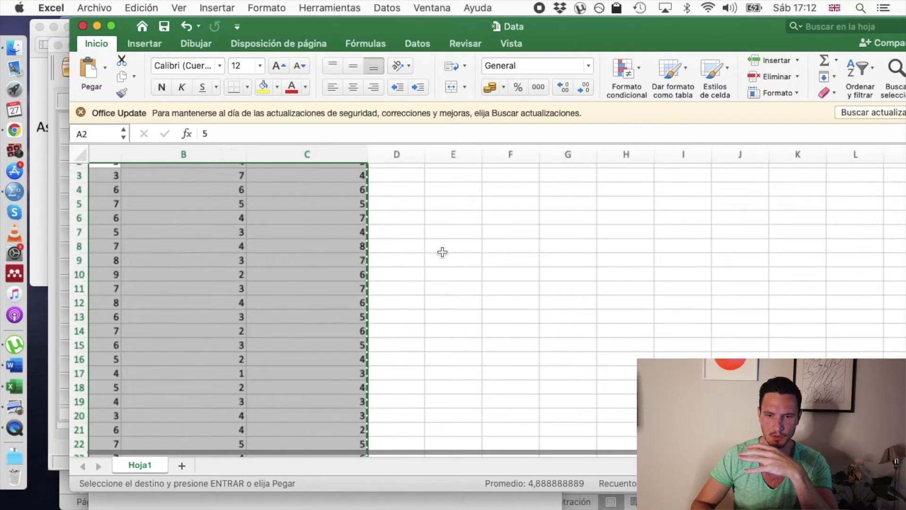
{"action": "scroll", "coordinate": [443, 251], "scroll_direction": "up", "scroll_amount": 2}
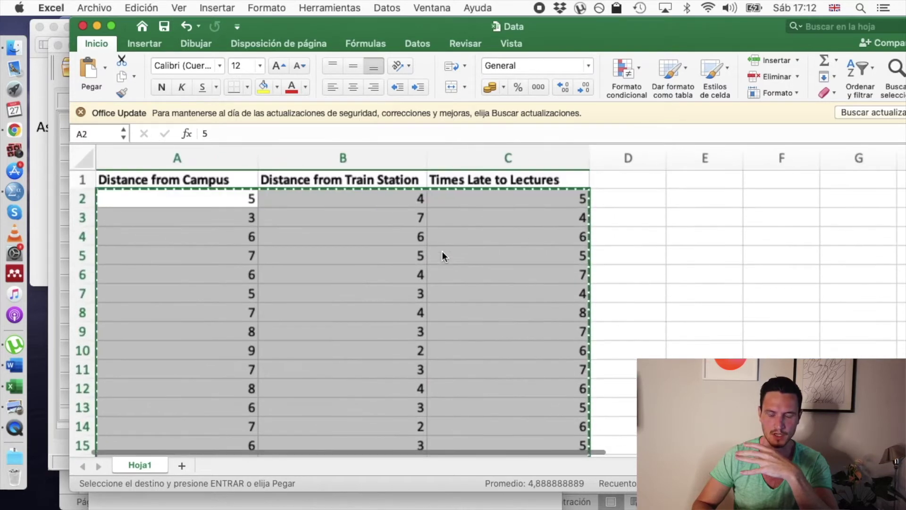
{"action": "left_click", "coordinate": [390, 256]}
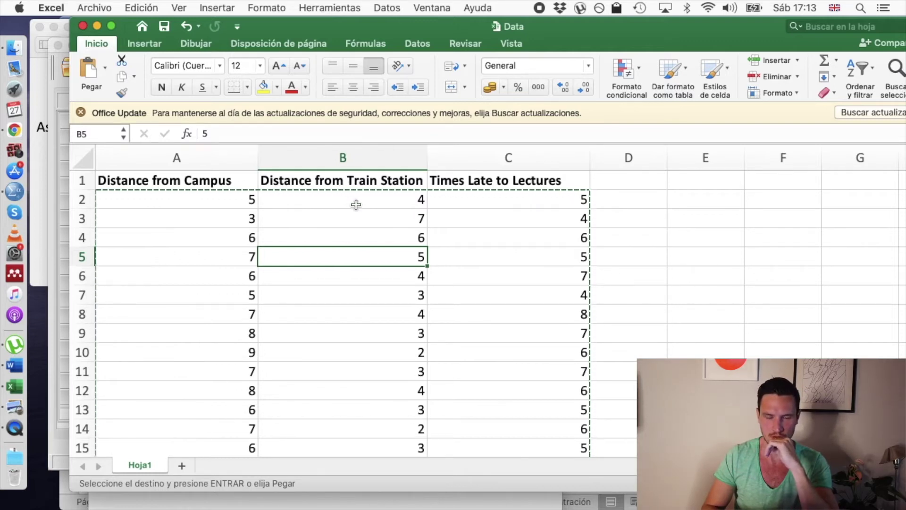
{"action": "mouse_move", "coordinate": [1, 3]}
{"action": "left_click", "coordinate": [611, 415]}
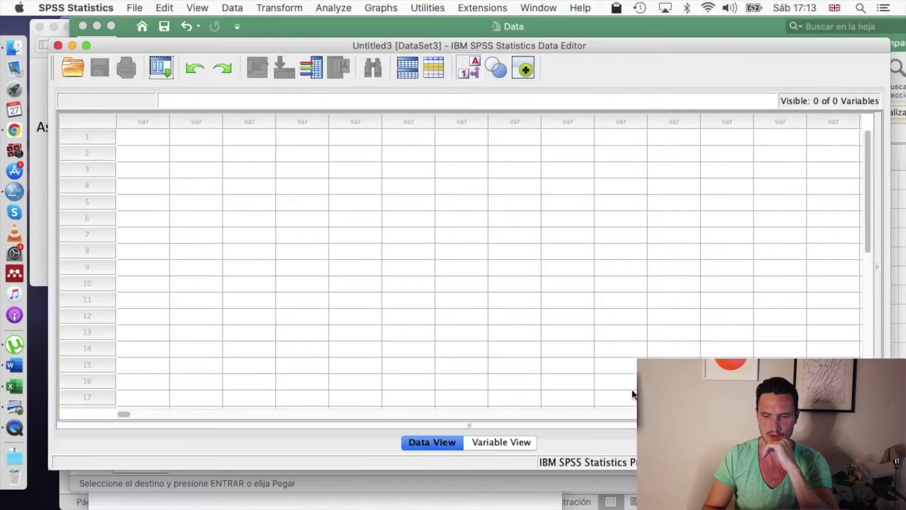
In Variable View, name variables Ditance_campus, Distance_train and Times_late, then go back to Data View.
{"action": "left_click", "coordinate": [502, 444]}
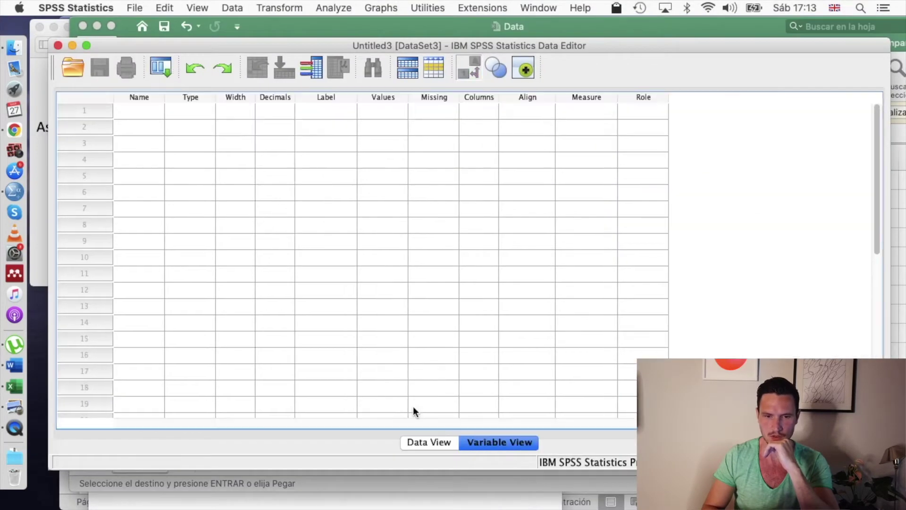
{"action": "left_click", "coordinate": [135, 109]}
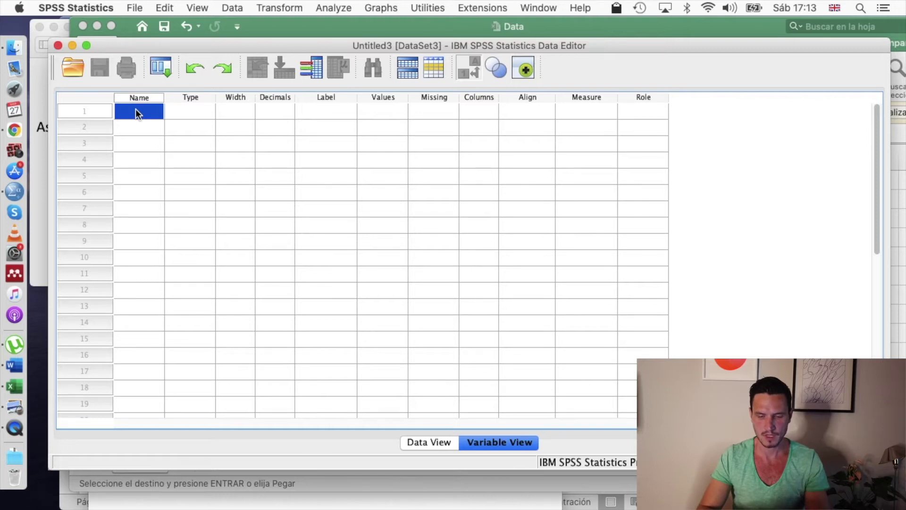
{"action": "type", "text": "Ditance"}
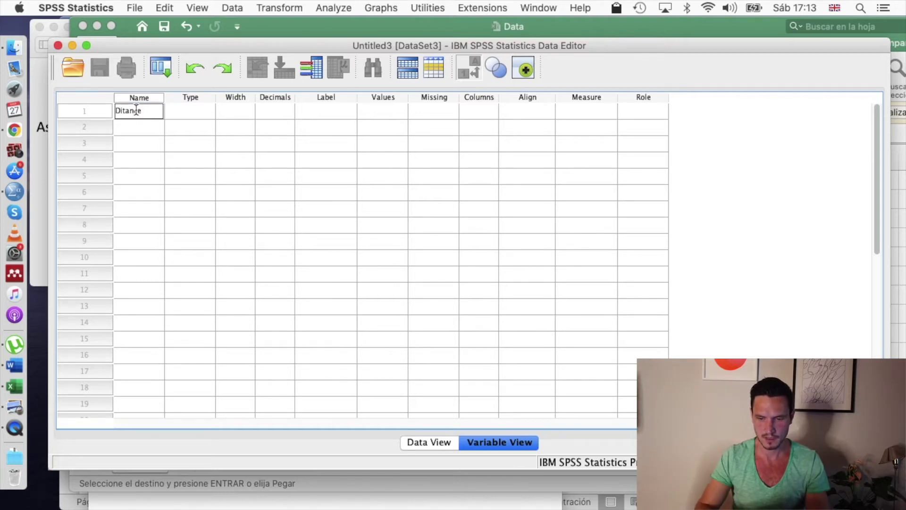
{"action": "type", "text": "_camp"}
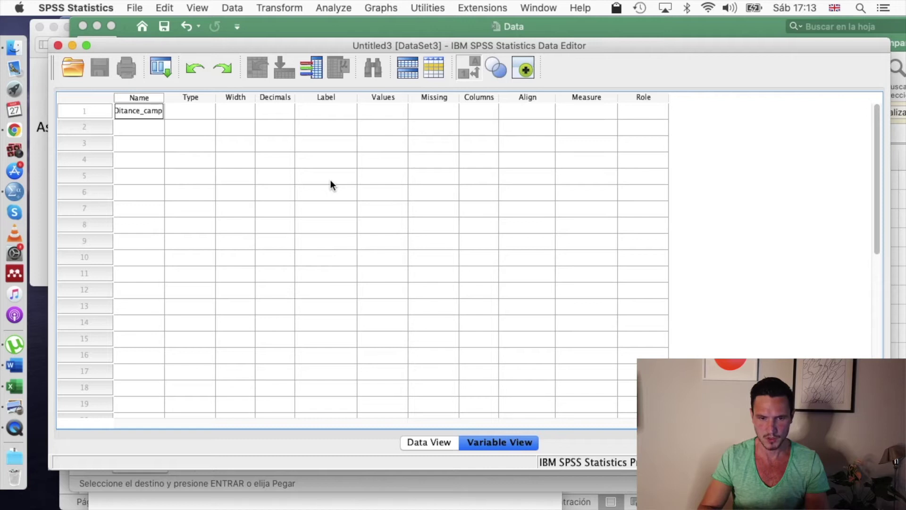
{"action": "type", "text": "us"}
{"action": "key", "text": "Return"}
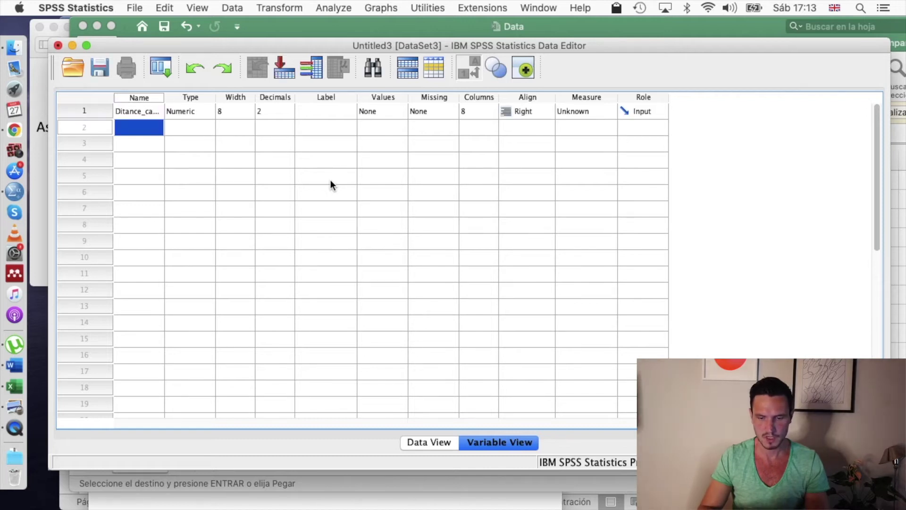
{"action": "type", "text": "Distan"}
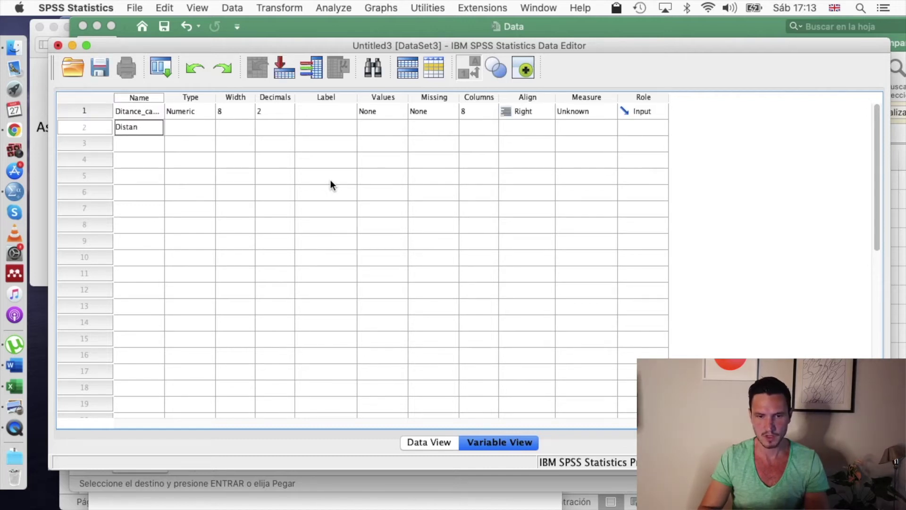
{"action": "type", "text": "ce_t"}
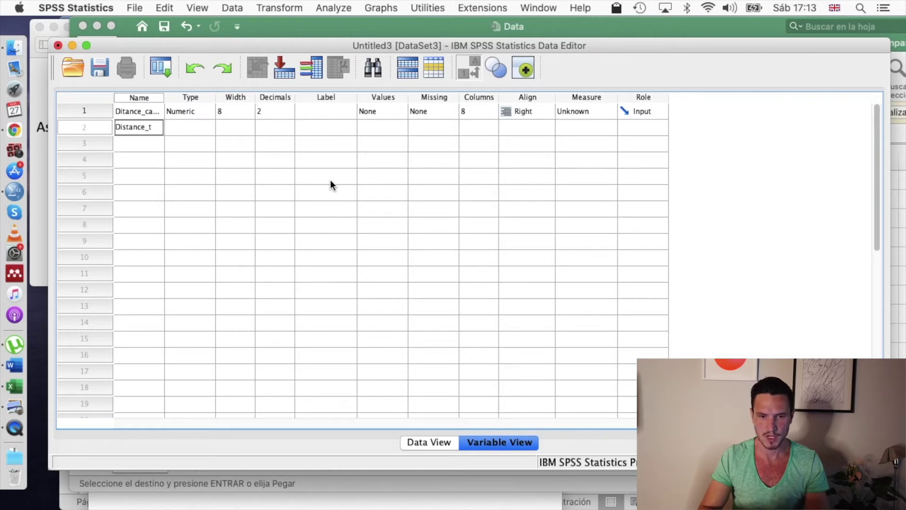
{"action": "type", "text": "ainrain"}
{"action": "key", "text": "Return"}
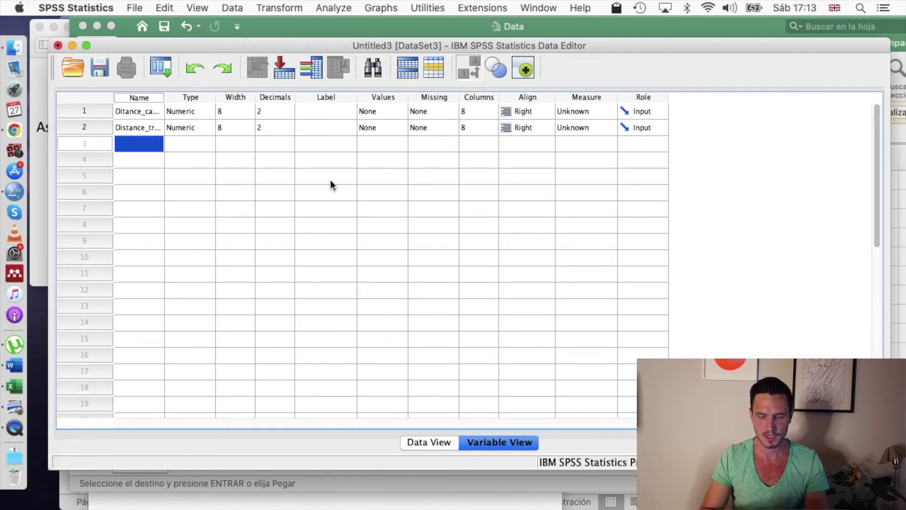
{"action": "type", "text": "Times_late"}
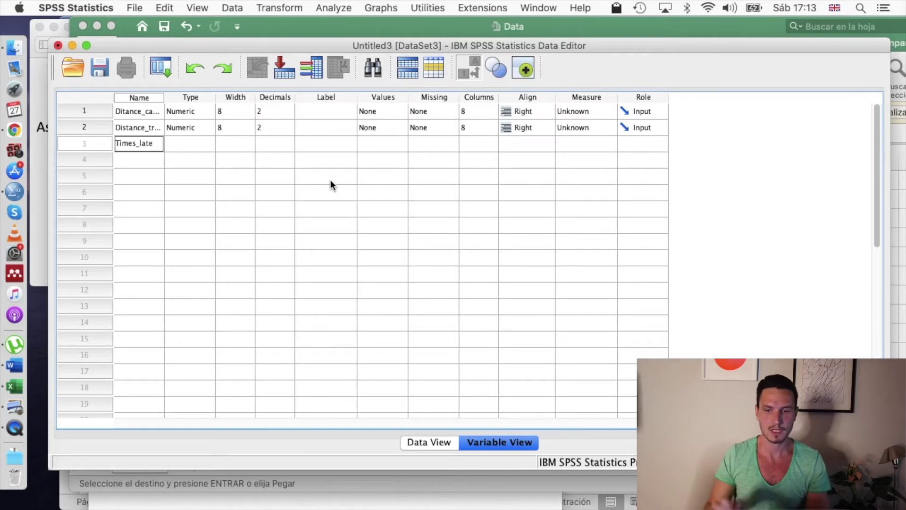
{"action": "key", "text": "Return"}
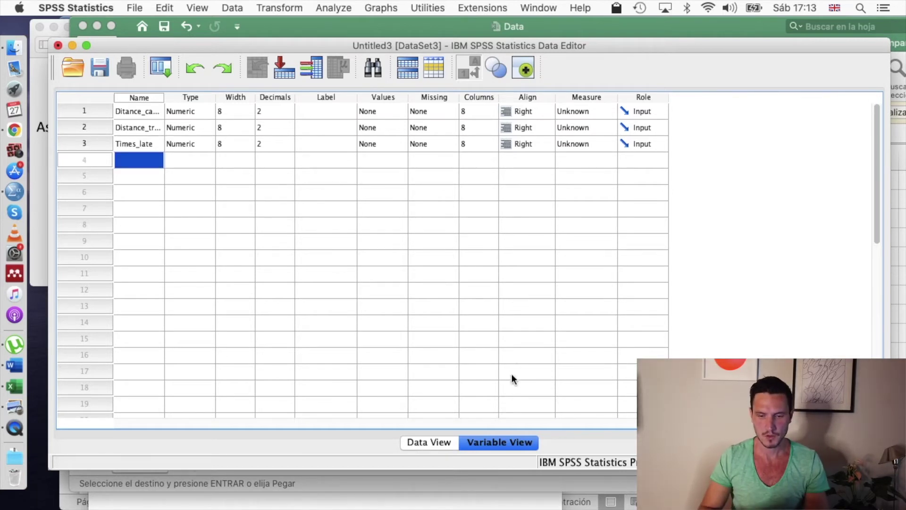
{"action": "left_click", "coordinate": [429, 441]}
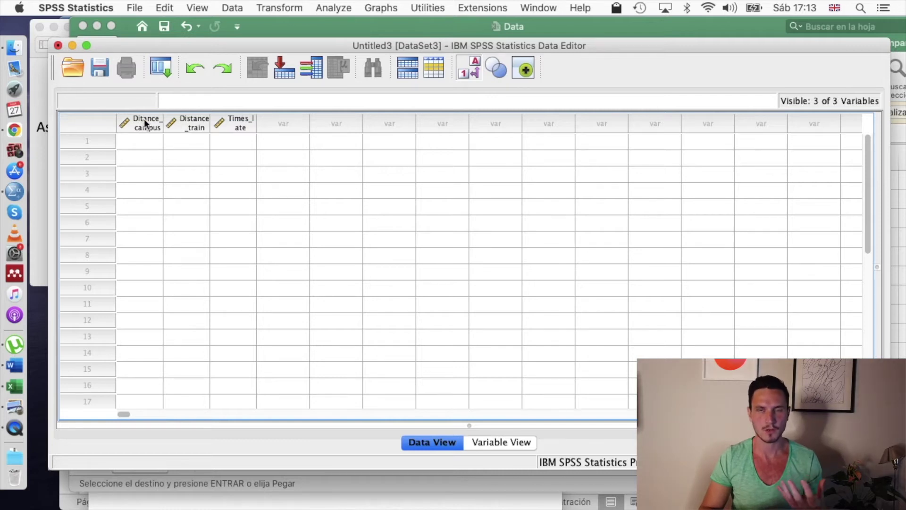
{"action": "key", "text": "ctrl+Up"}
Copy the data range A2:C31 from the Excel sheet.
{"action": "left_click", "coordinate": [425, 406]}
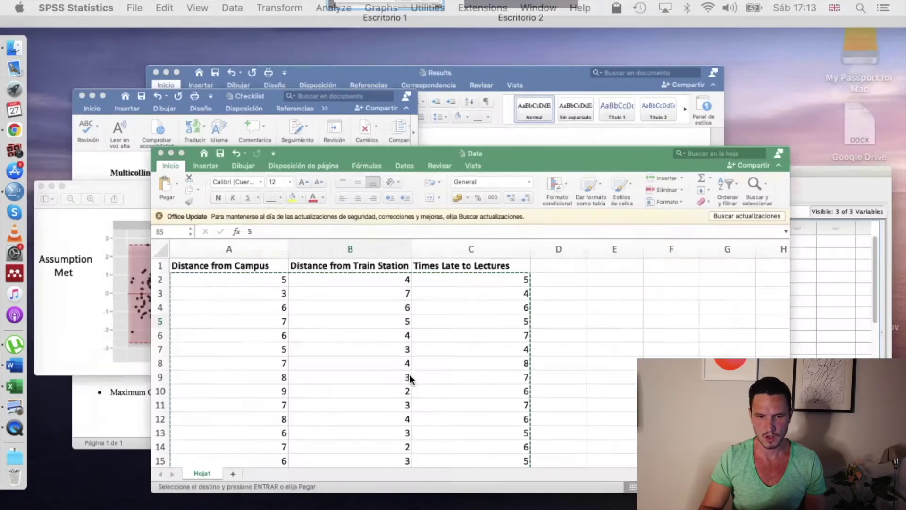
{"action": "left_click", "coordinate": [208, 202]}
{"action": "scroll", "coordinate": [505, 258], "scroll_direction": "down", "scroll_amount": 10}
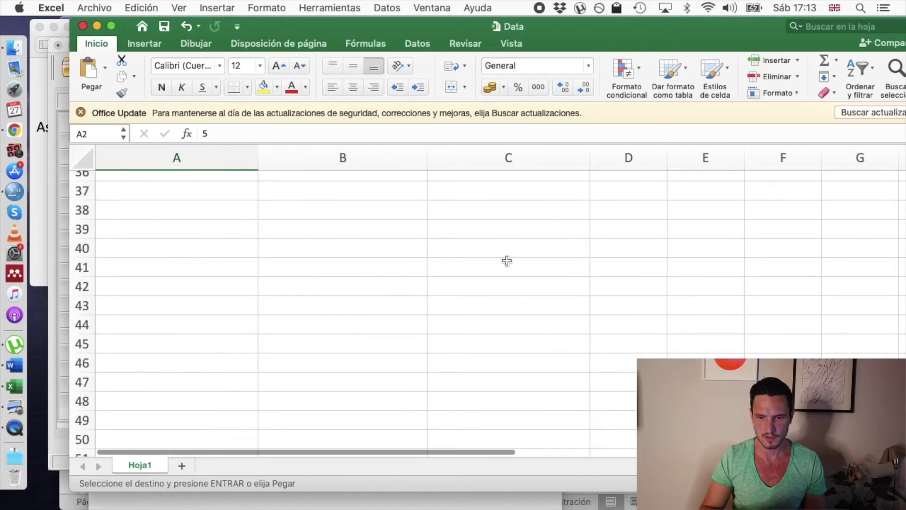
{"action": "scroll", "coordinate": [506, 260], "scroll_direction": "up", "scroll_amount": 2}
{"action": "left_click", "coordinate": [556, 206], "text": "shift"}
{"action": "key", "text": "super+c"}
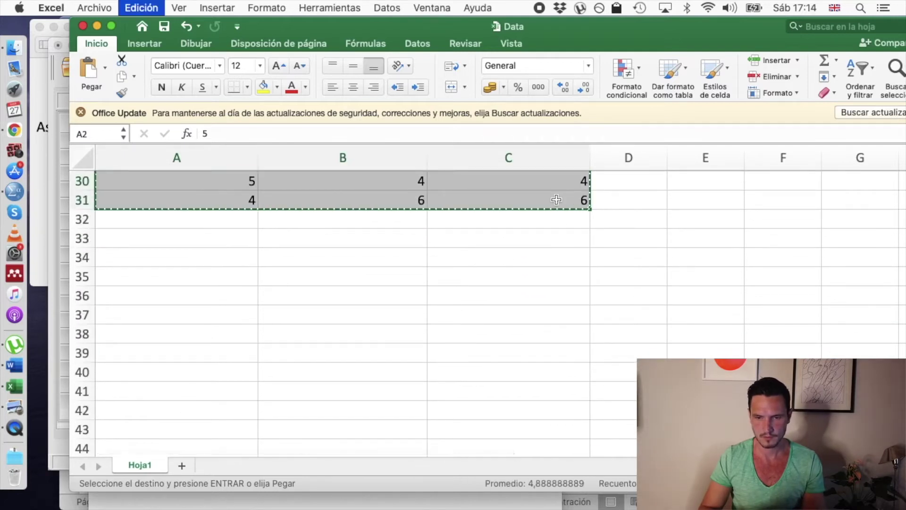
Paste the copied data into SPSS starting at row 1 of Ditance_campus.
{"action": "key", "text": "ctrl+Up"}
{"action": "left_click", "coordinate": [579, 408]}
{"action": "key", "text": "ctrl+Up"}
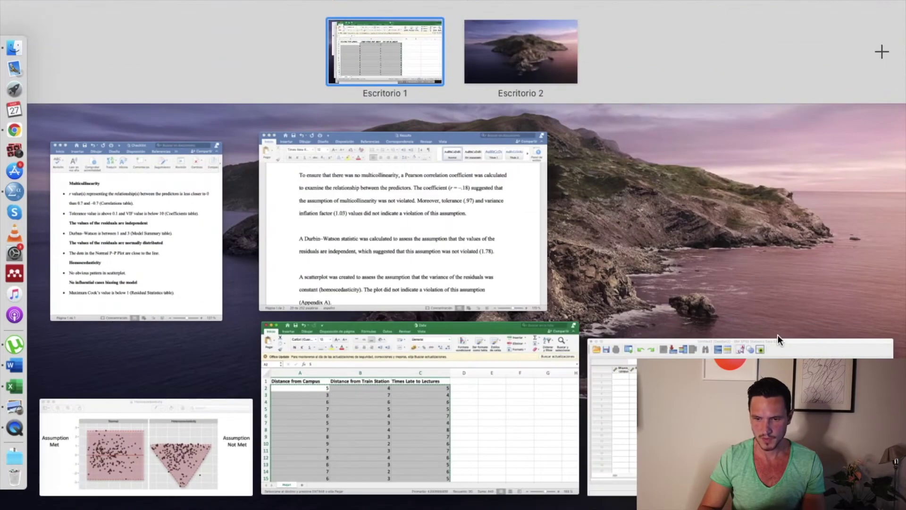
{"action": "left_click", "coordinate": [778, 341]}
{"action": "left_click", "coordinate": [152, 146]}
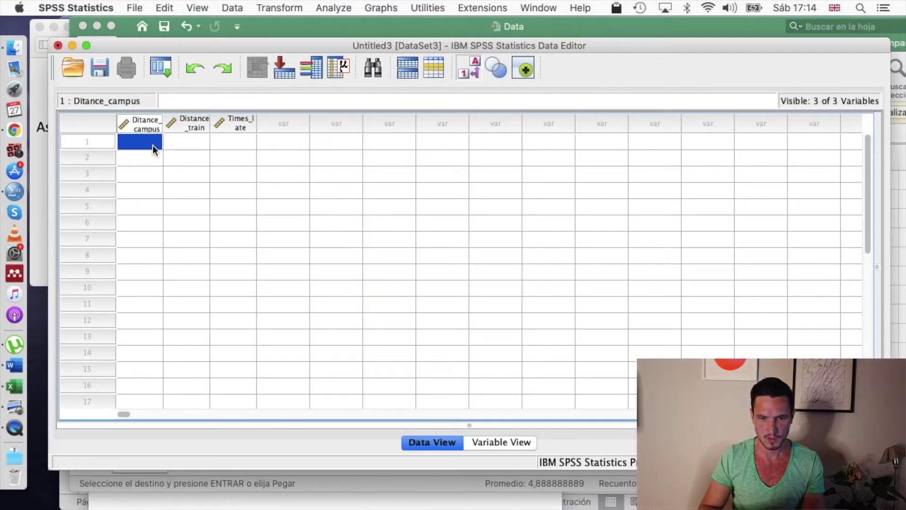
{"action": "key", "text": "super+v"}
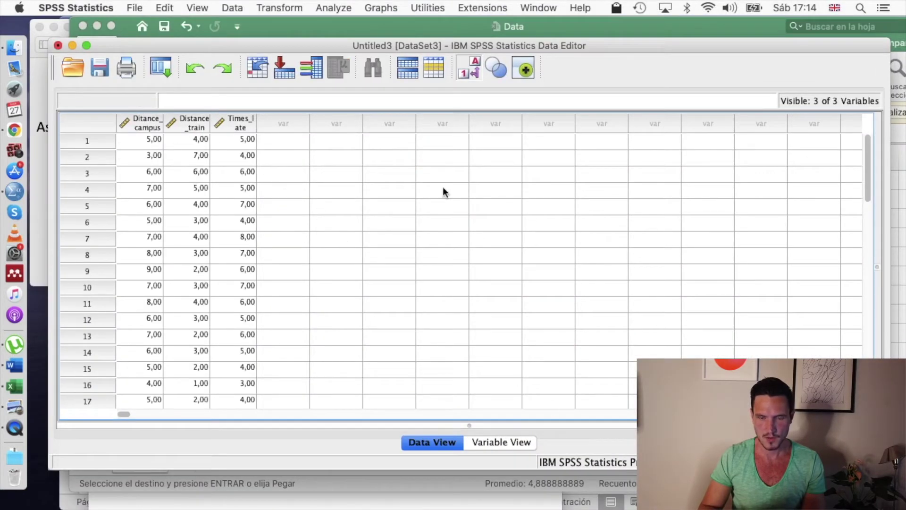
Set up a linear regression with Times_late dependent and Ditance_campus, Distance_train as independents.
{"action": "left_click", "coordinate": [333, 7]}
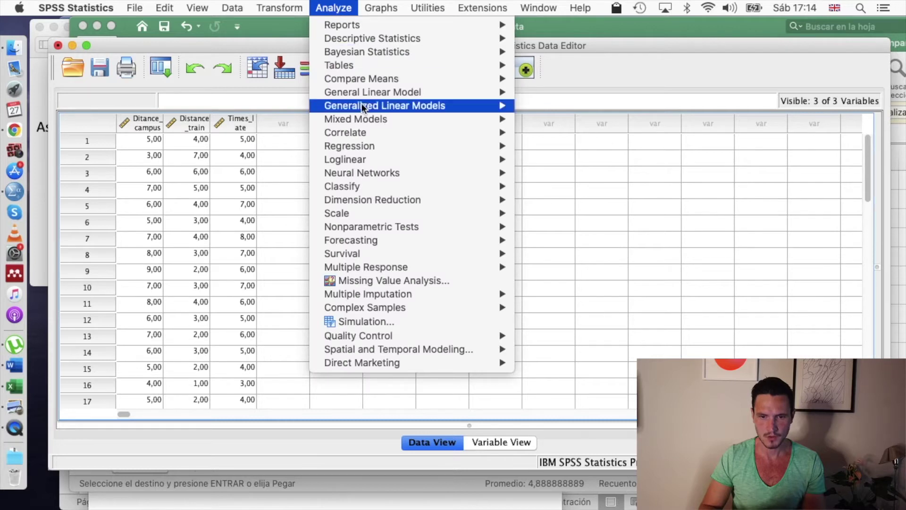
{"action": "mouse_move", "coordinate": [366, 144]}
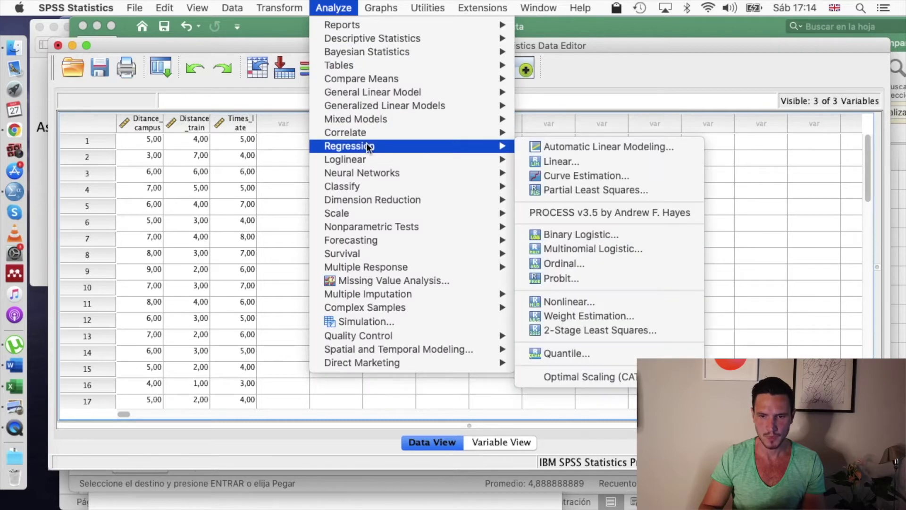
{"action": "left_click", "coordinate": [537, 161]}
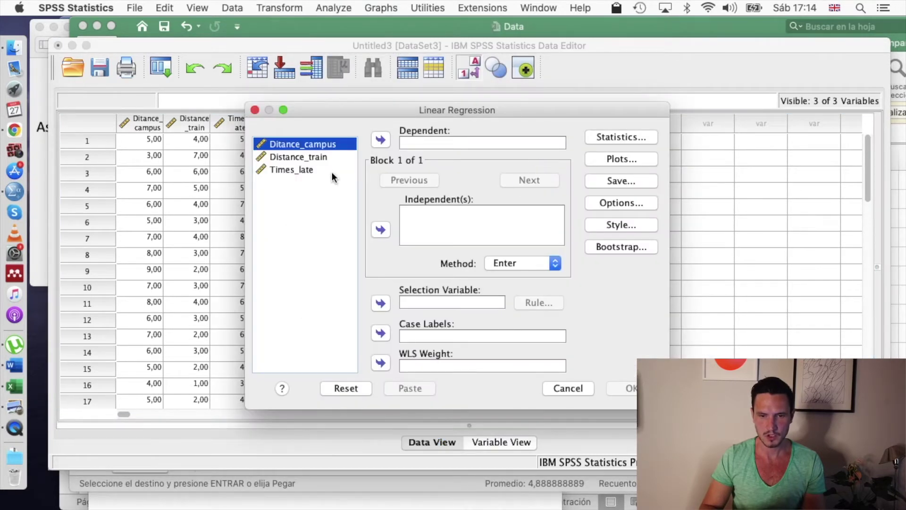
{"action": "left_click", "coordinate": [319, 157]}
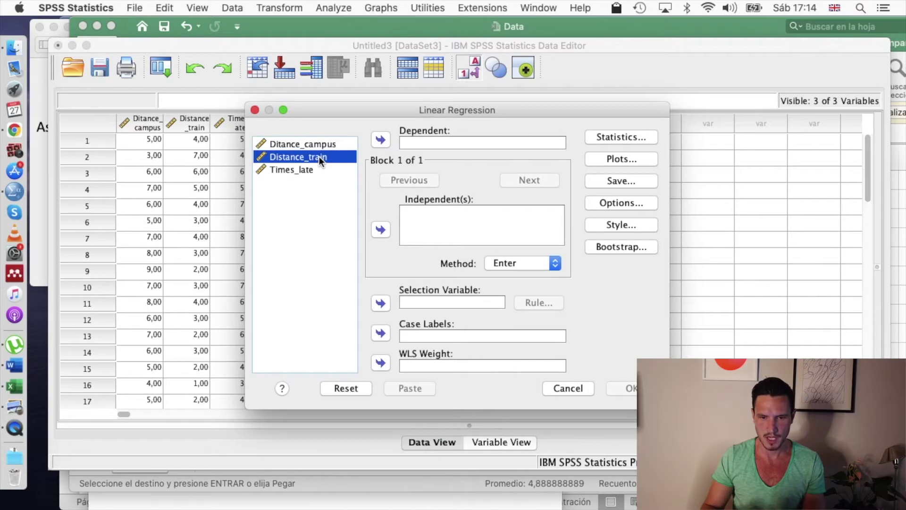
{"action": "key", "text": "shift+Up"}
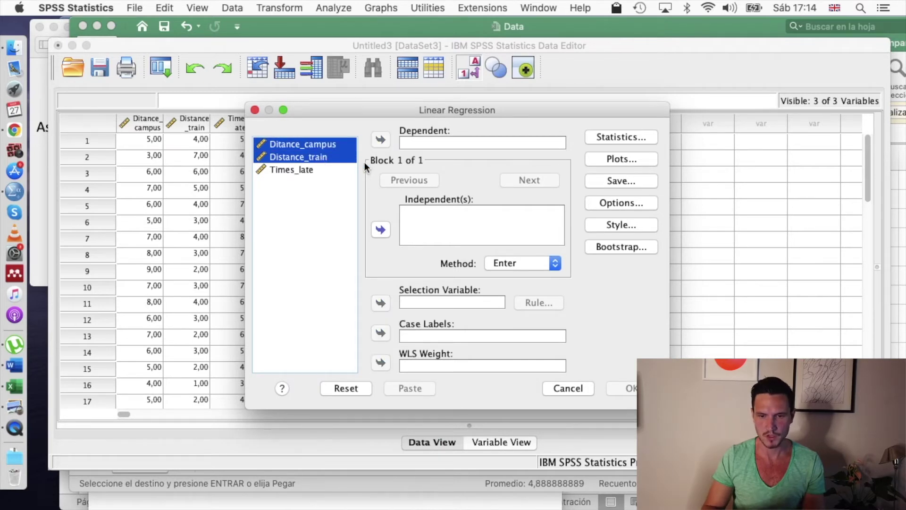
{"action": "left_click", "coordinate": [386, 229]}
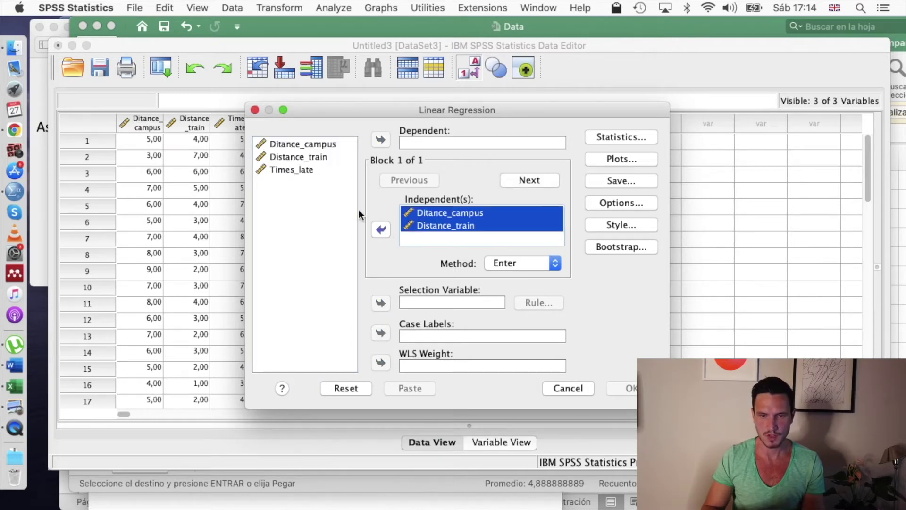
{"action": "left_click", "coordinate": [321, 170]}
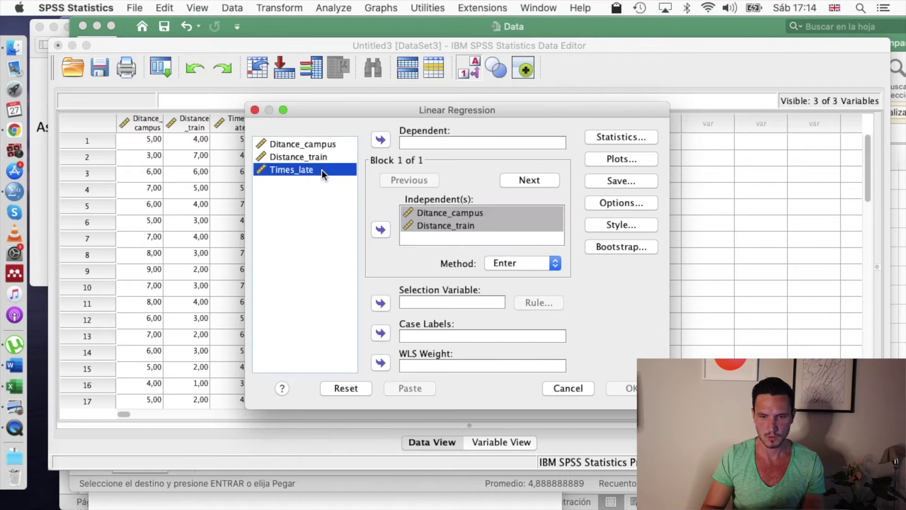
{"action": "left_click", "coordinate": [373, 142]}
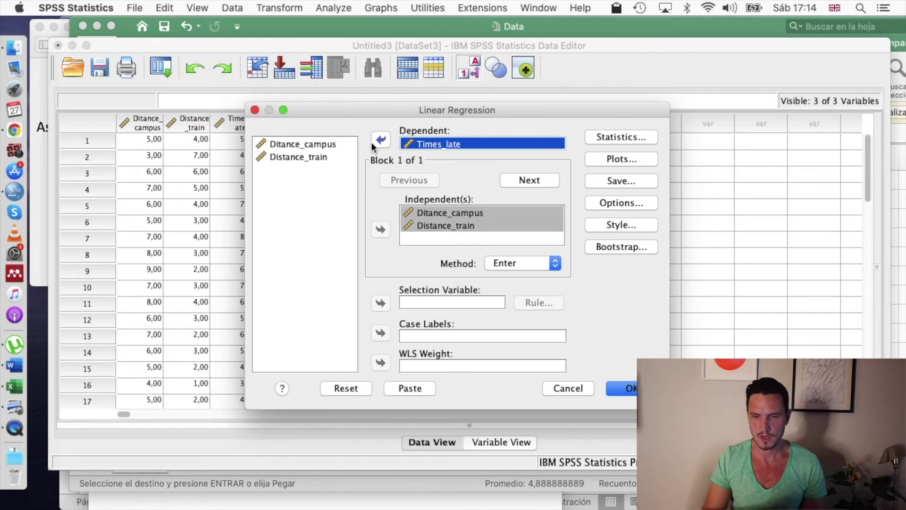
{"action": "left_click", "coordinate": [636, 136]}
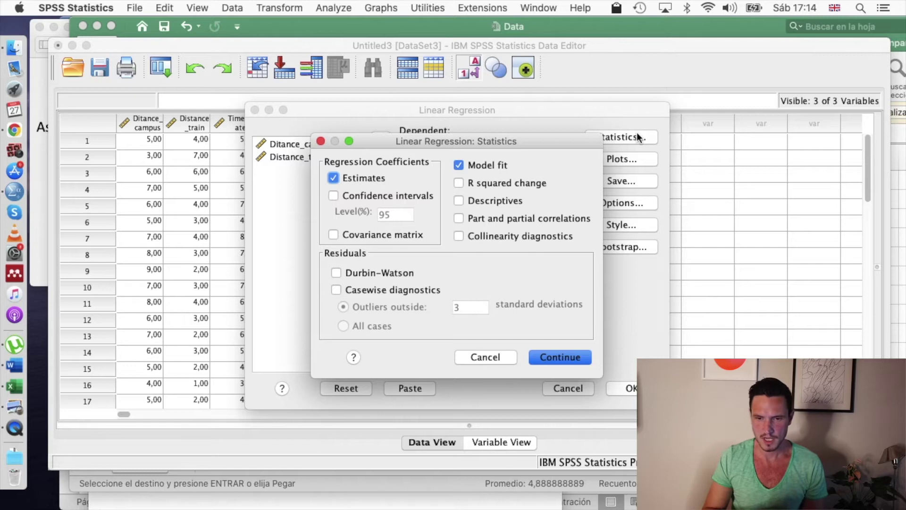
Request Descriptives, Collinearity diagnostics, Covariance matrix and Durbin-Watson in the regression Statistics.
{"action": "left_click", "coordinate": [459, 201]}
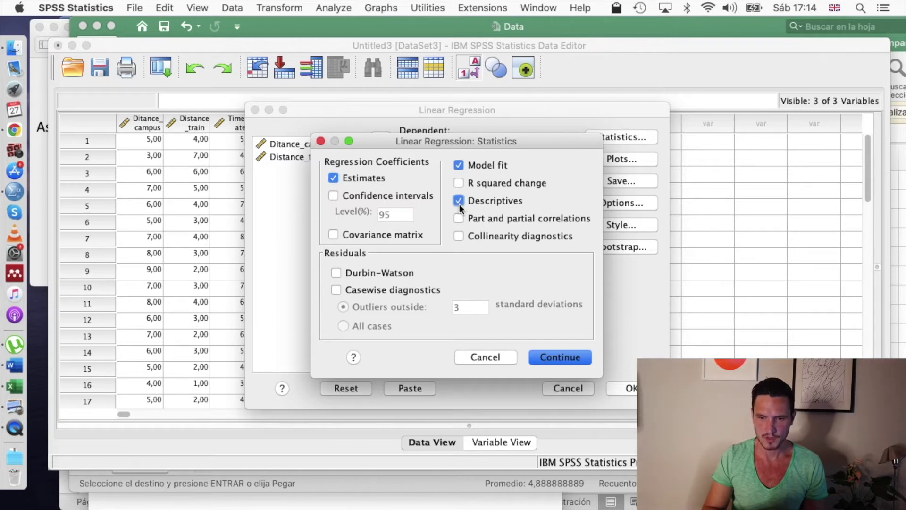
{"action": "left_click", "coordinate": [459, 236]}
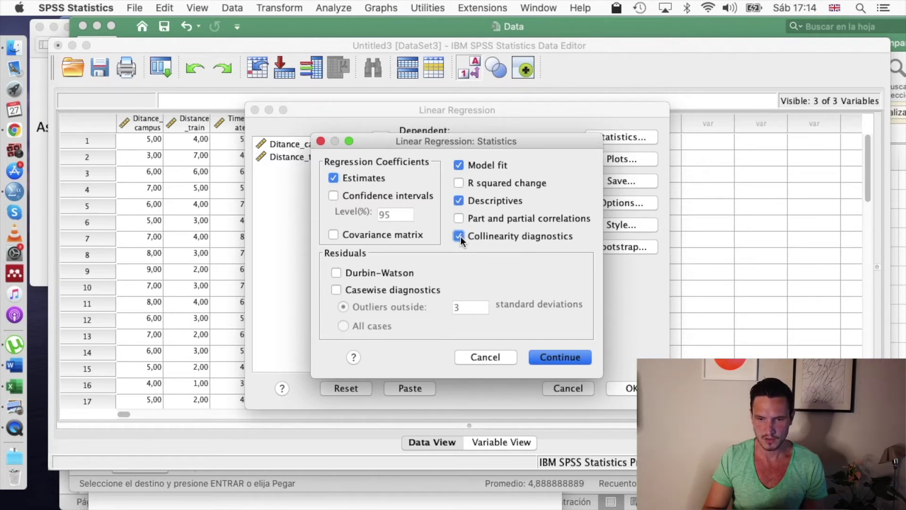
{"action": "left_click", "coordinate": [334, 235]}
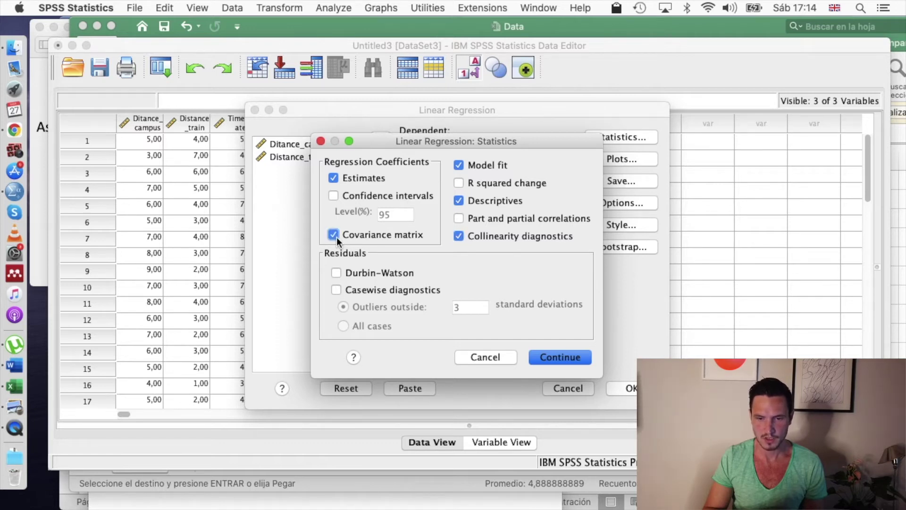
{"action": "left_click", "coordinate": [336, 273]}
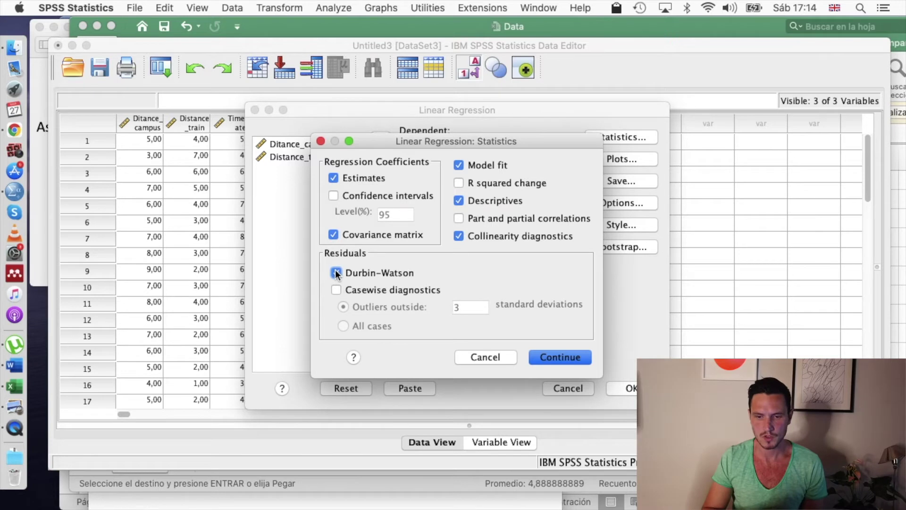
{"action": "left_click", "coordinate": [562, 356]}
Plot *ZRESID (Y) against *ZPRED (X) and add a normal probability plot of residuals.
{"action": "left_click", "coordinate": [605, 160]}
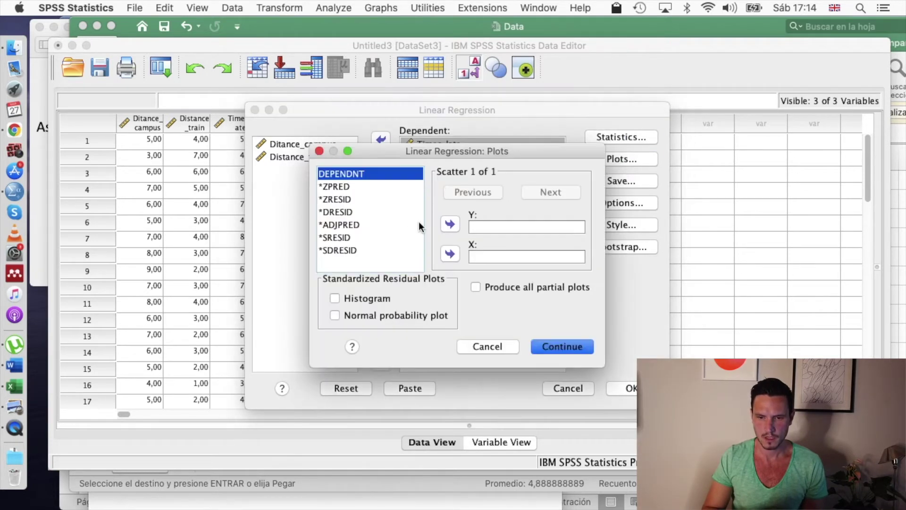
{"action": "left_click", "coordinate": [375, 187]}
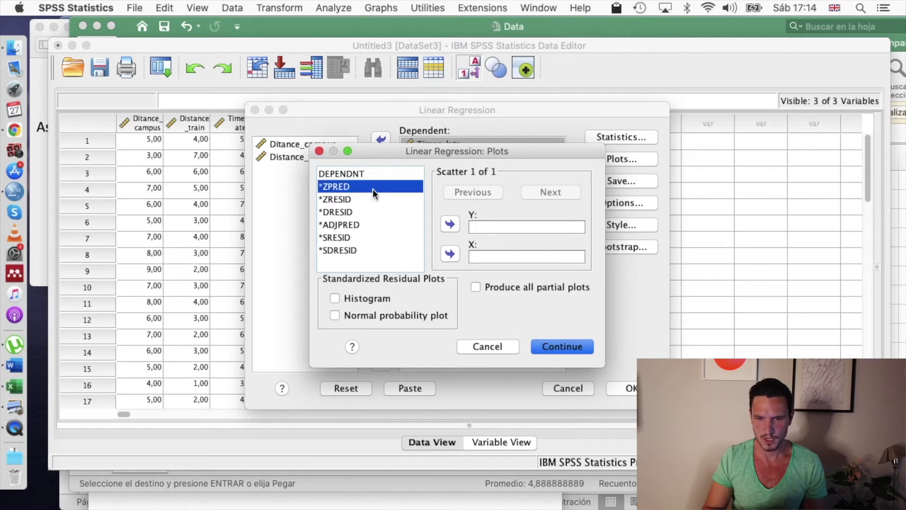
{"action": "left_click", "coordinate": [451, 254]}
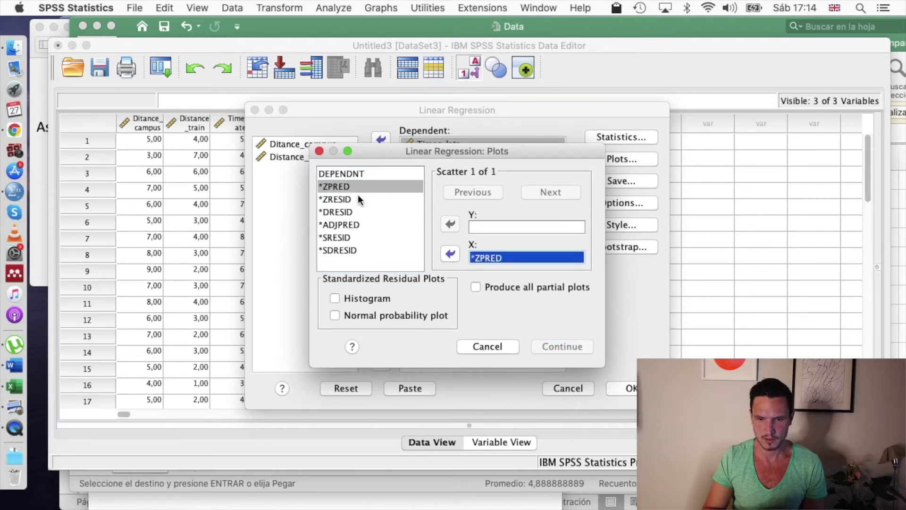
{"action": "left_click", "coordinate": [357, 201]}
{"action": "left_click", "coordinate": [448, 226]}
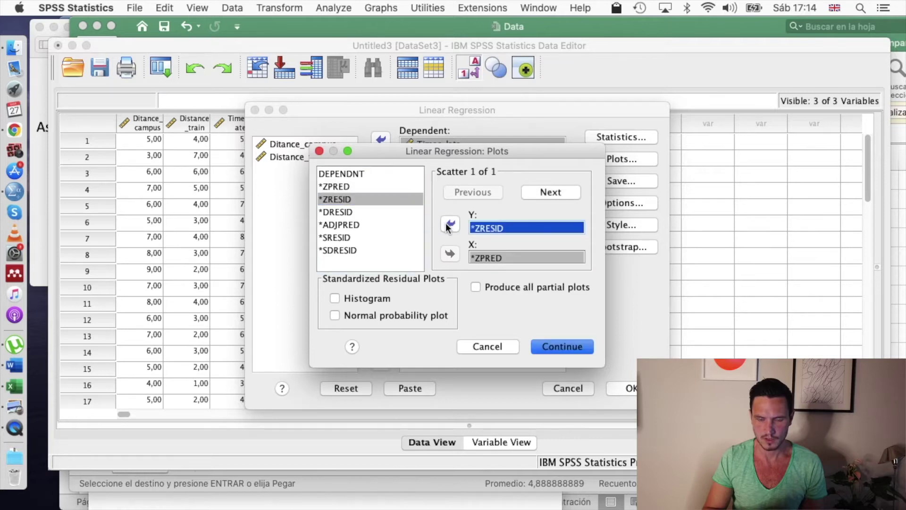
{"action": "left_click", "coordinate": [335, 315]}
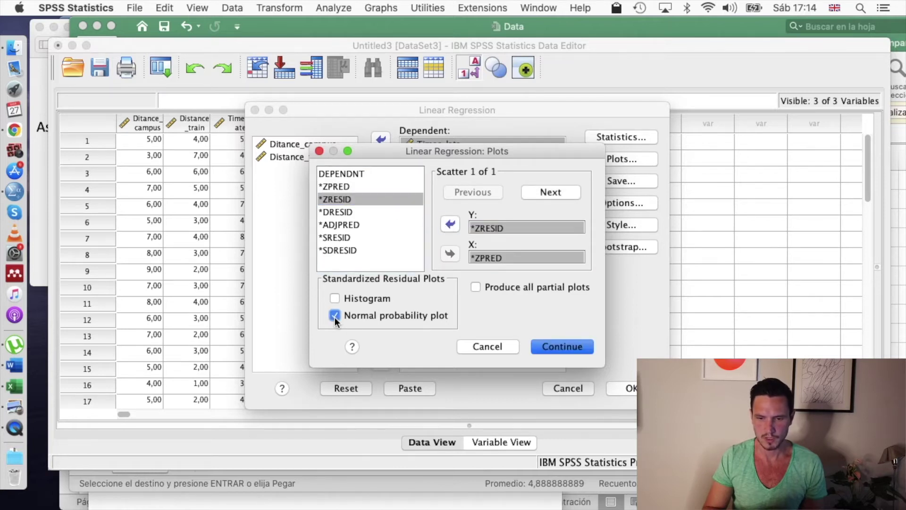
{"action": "left_click", "coordinate": [582, 343]}
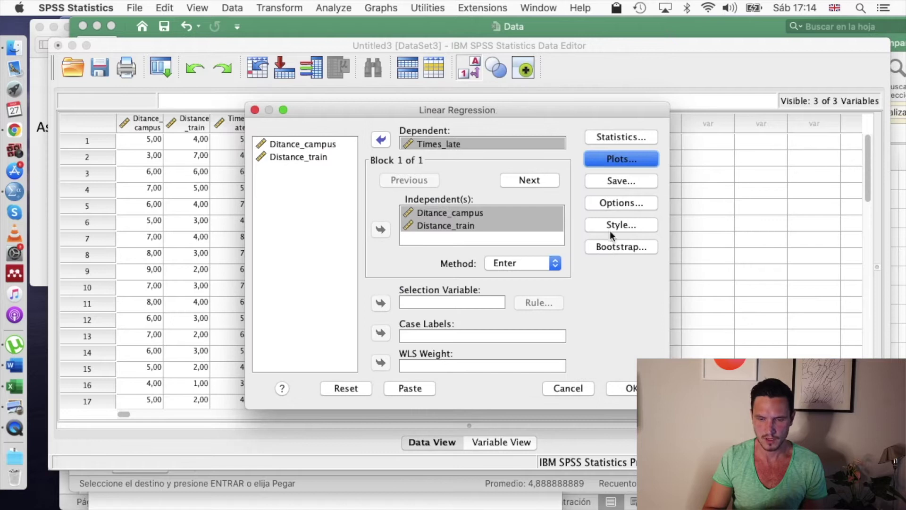
{"action": "left_click", "coordinate": [624, 180]}
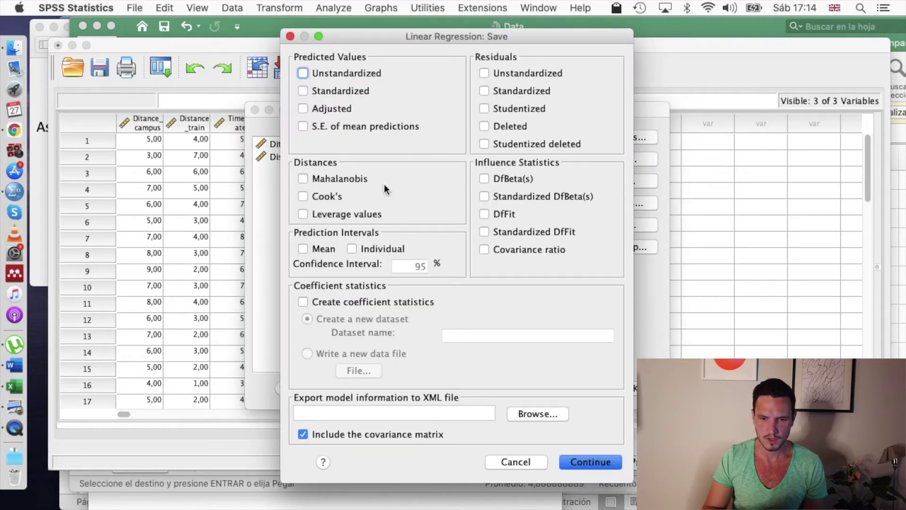
Save Cook's distances and run the linear regression.
{"action": "left_click", "coordinate": [313, 196]}
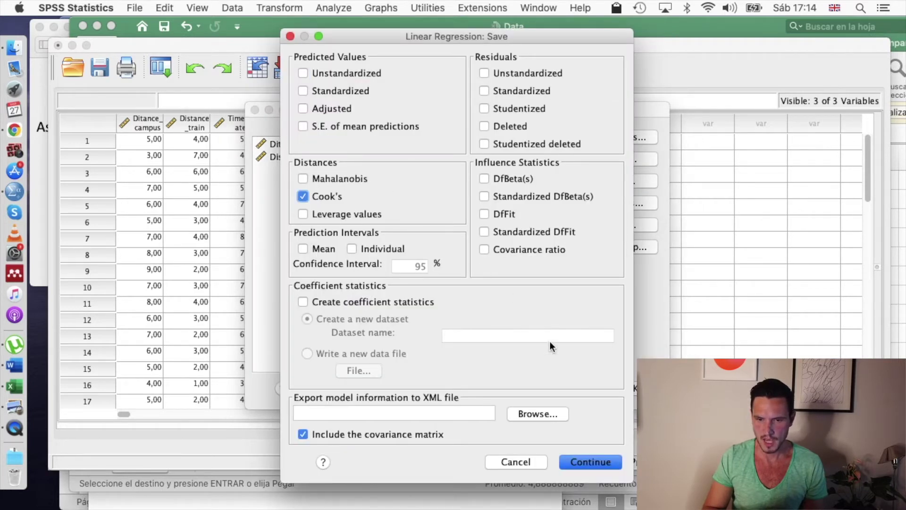
{"action": "left_click", "coordinate": [600, 465]}
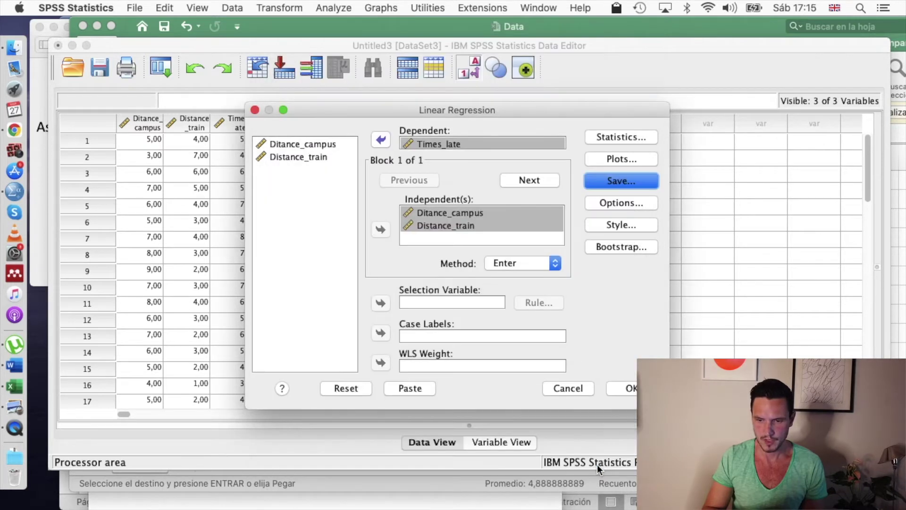
{"action": "left_click", "coordinate": [631, 387]}
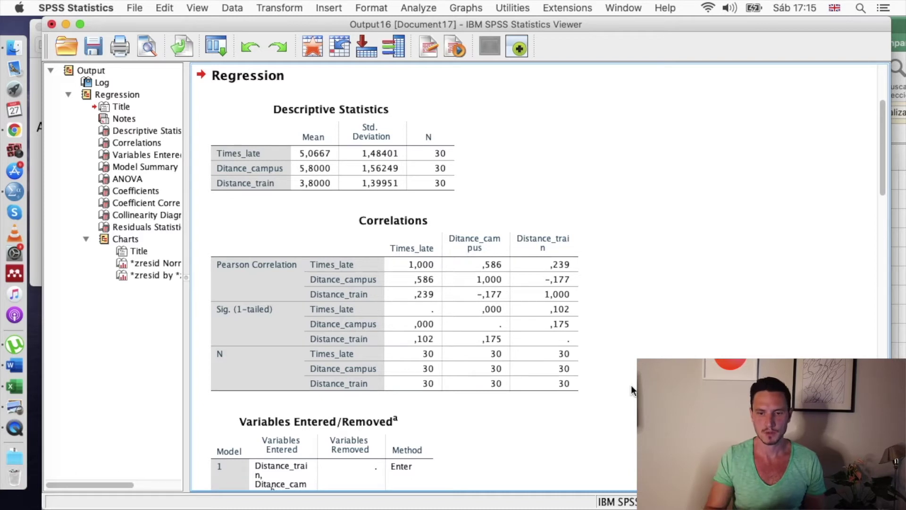
{"action": "left_click", "coordinate": [428, 221]}
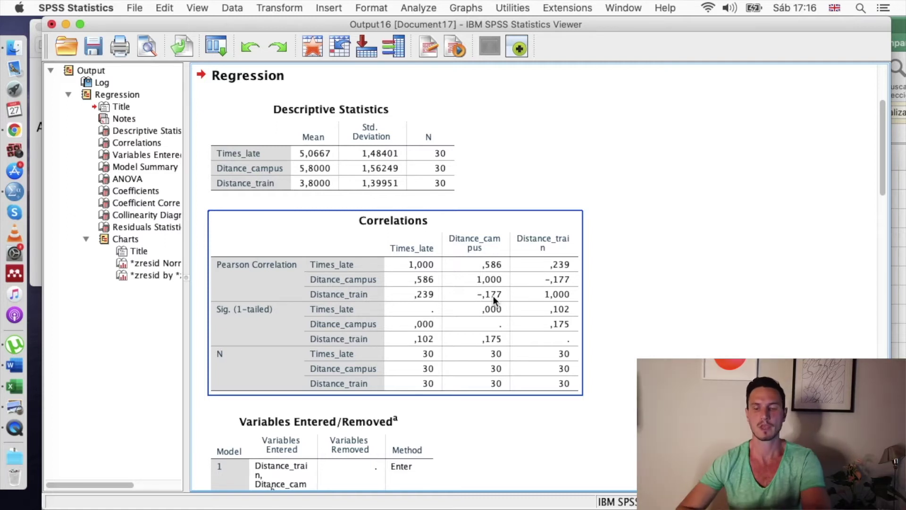
{"action": "scroll", "coordinate": [575, 281], "scroll_direction": "down", "scroll_amount": 15}
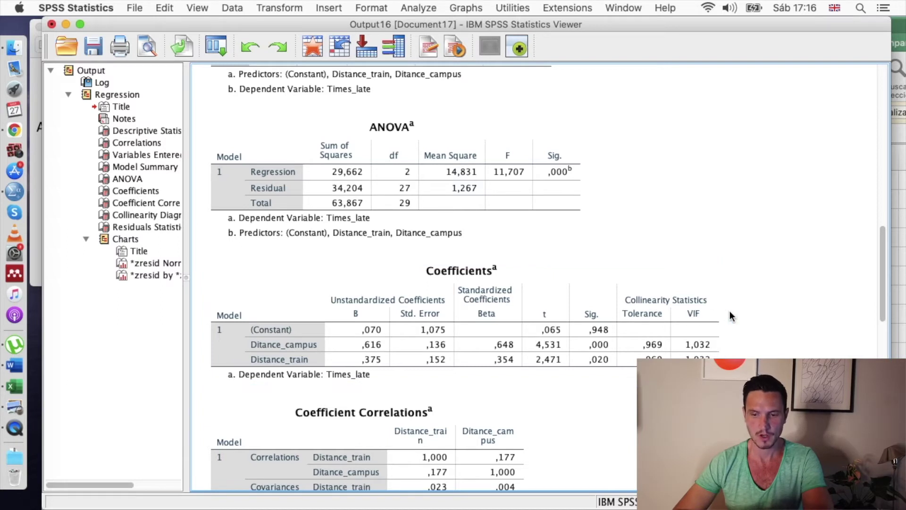
Select the Coefficients table and scroll down to the Collinearity Diagnostics output.
{"action": "left_click", "coordinate": [647, 346]}
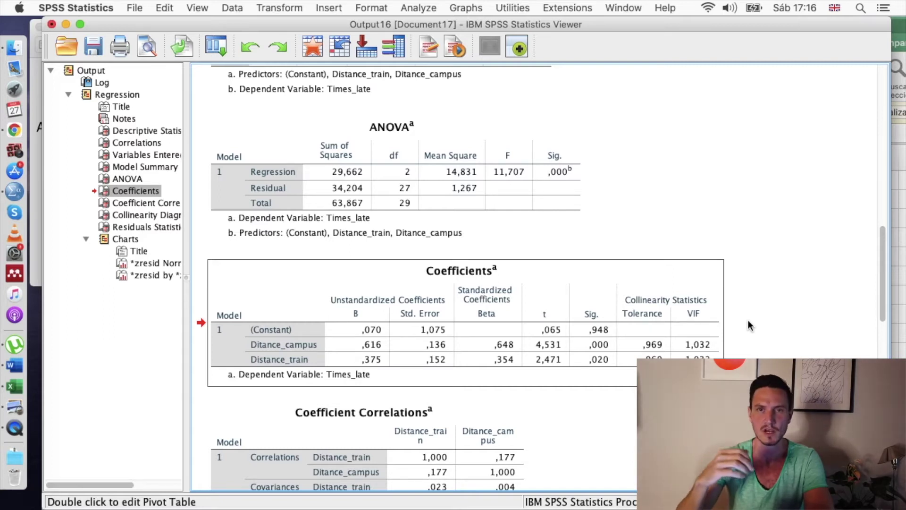
{"action": "scroll", "coordinate": [749, 325], "scroll_direction": "down", "scroll_amount": 4}
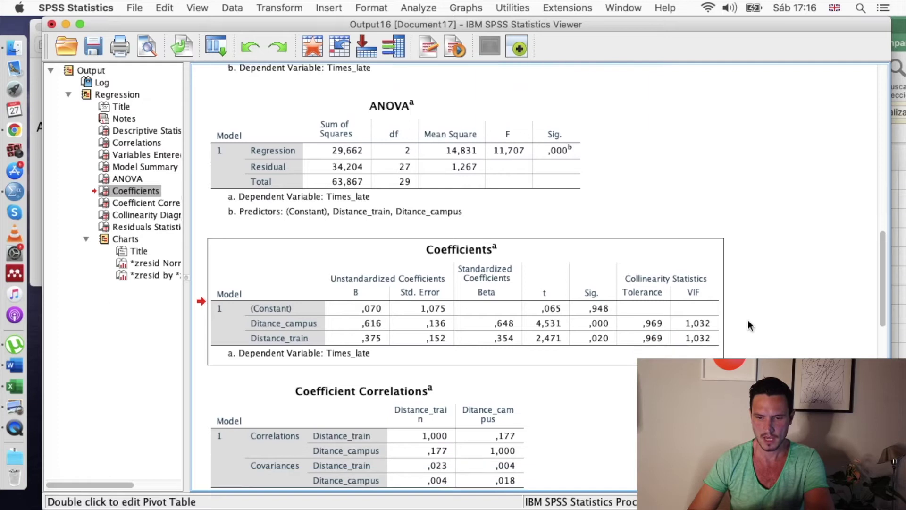
{"action": "scroll", "coordinate": [749, 325], "scroll_direction": "down", "scroll_amount": 4}
{"action": "scroll", "coordinate": [749, 325], "scroll_direction": "down", "scroll_amount": 2}
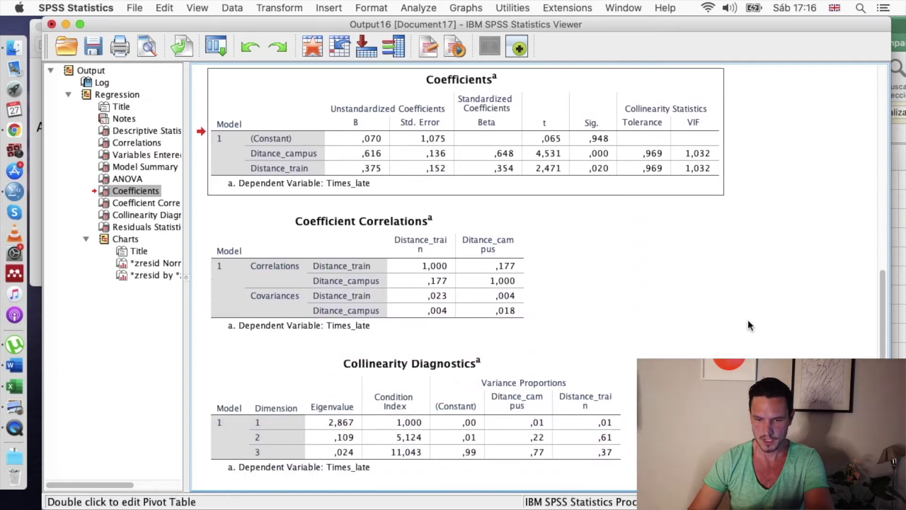
Compare the Word Checklist's tolerance and VIF criteria with the SPSS Coefficients table values.
{"action": "mouse_move", "coordinate": [2, 1]}
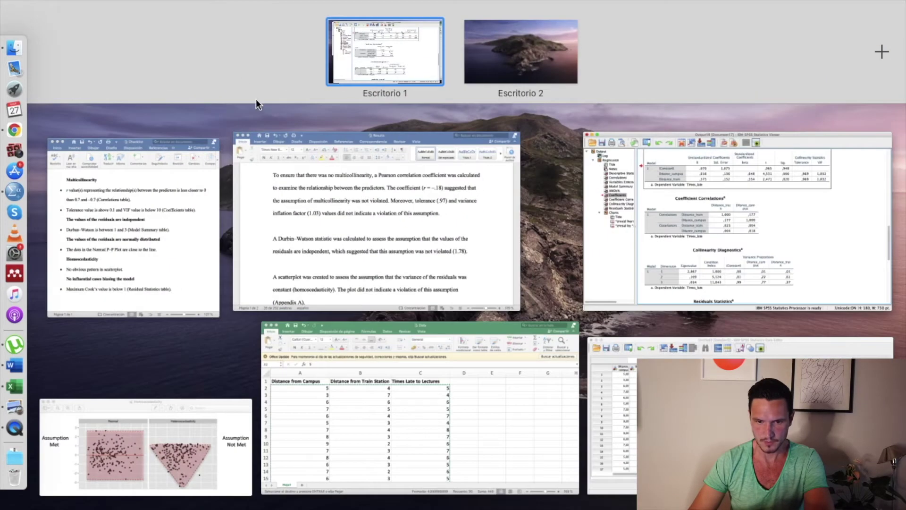
{"action": "left_click", "coordinate": [168, 224]}
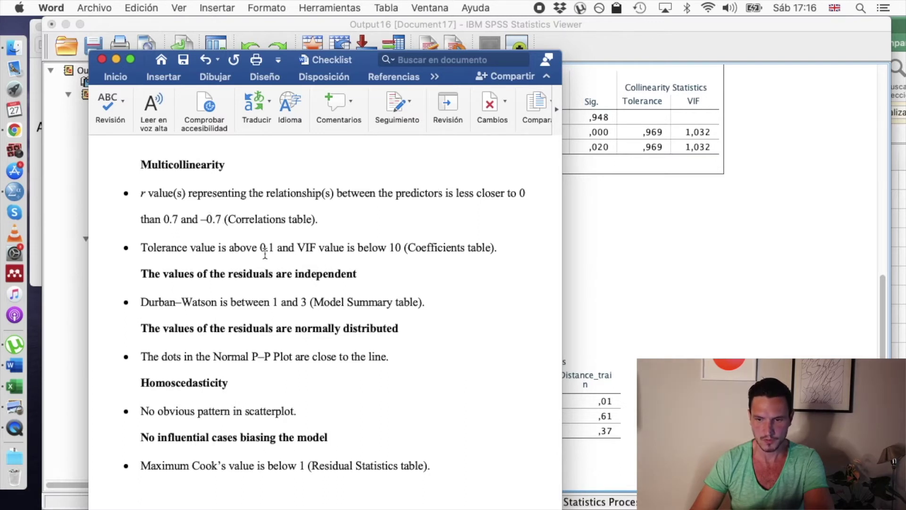
{"action": "left_click", "coordinate": [662, 75]}
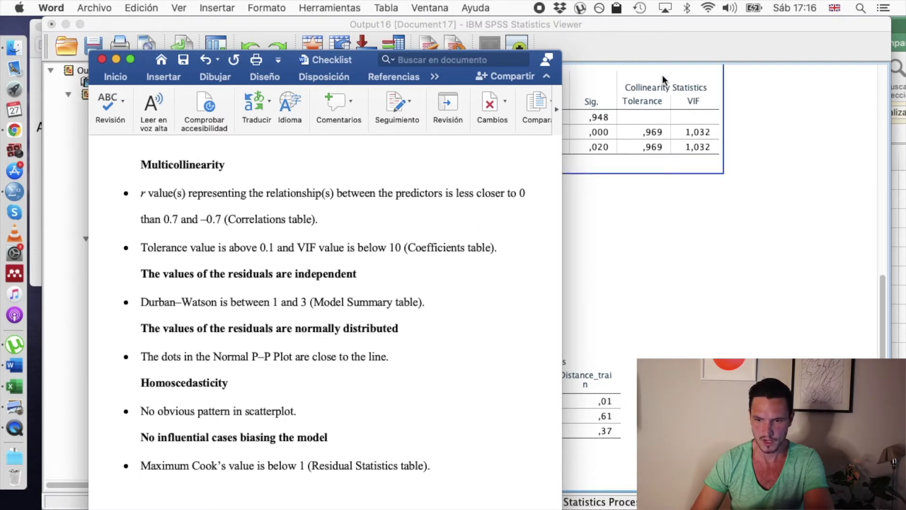
{"action": "left_click", "coordinate": [649, 146]}
{"action": "left_click", "coordinate": [654, 168]}
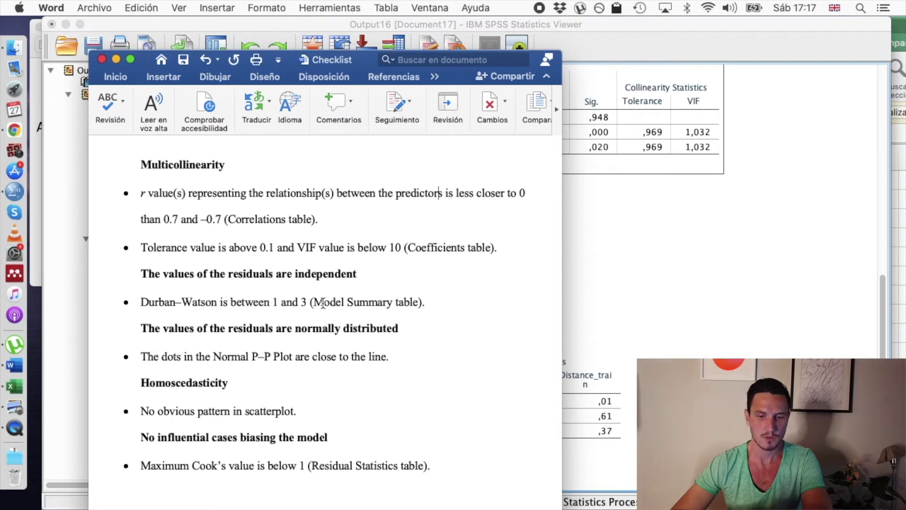
{"action": "left_click", "coordinate": [644, 287]}
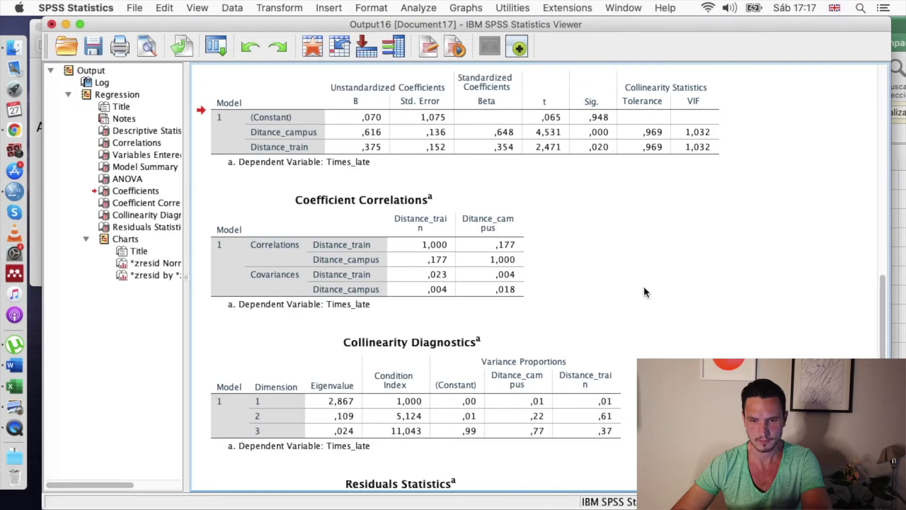
Select the Model Summary table to check its Durbin-Watson value of 1,775.
{"action": "scroll", "coordinate": [644, 287], "scroll_direction": "down", "scroll_amount": 10}
{"action": "scroll", "coordinate": [644, 289], "scroll_direction": "up", "scroll_amount": 15}
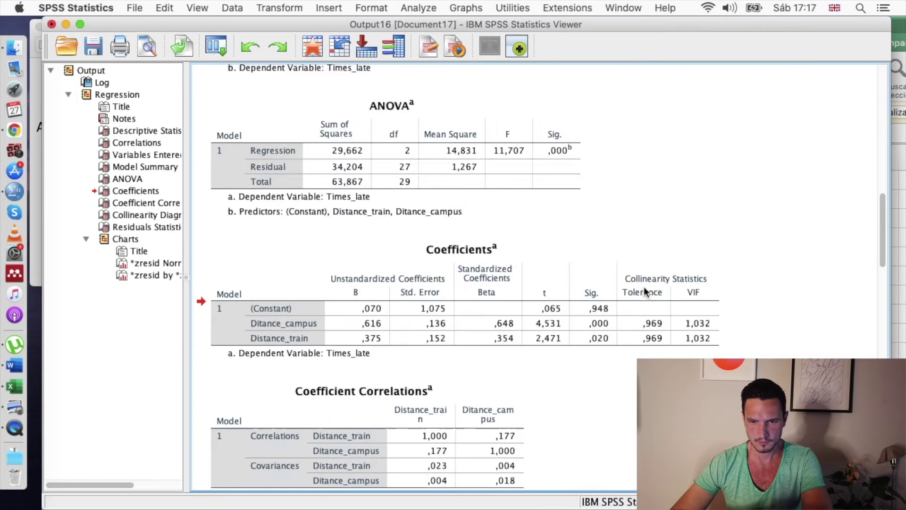
{"action": "scroll", "coordinate": [644, 287], "scroll_direction": "down", "scroll_amount": 10}
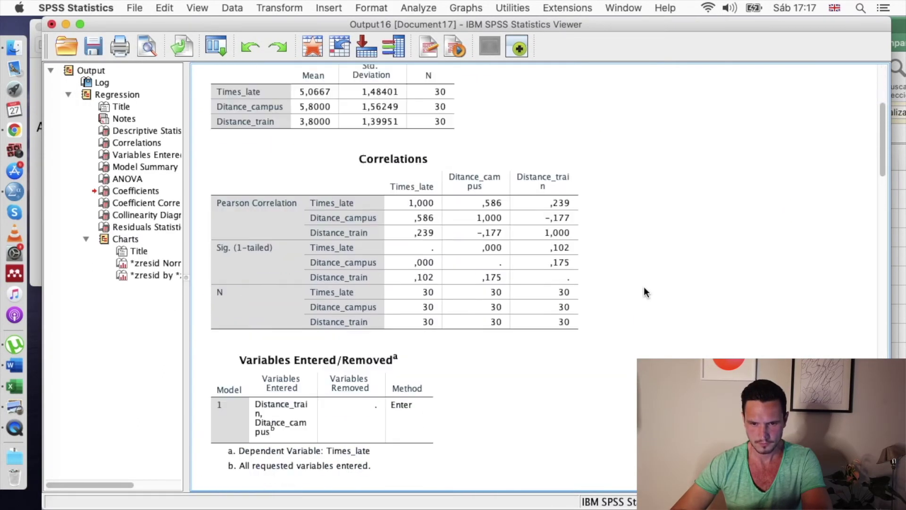
{"action": "left_click", "coordinate": [428, 193]}
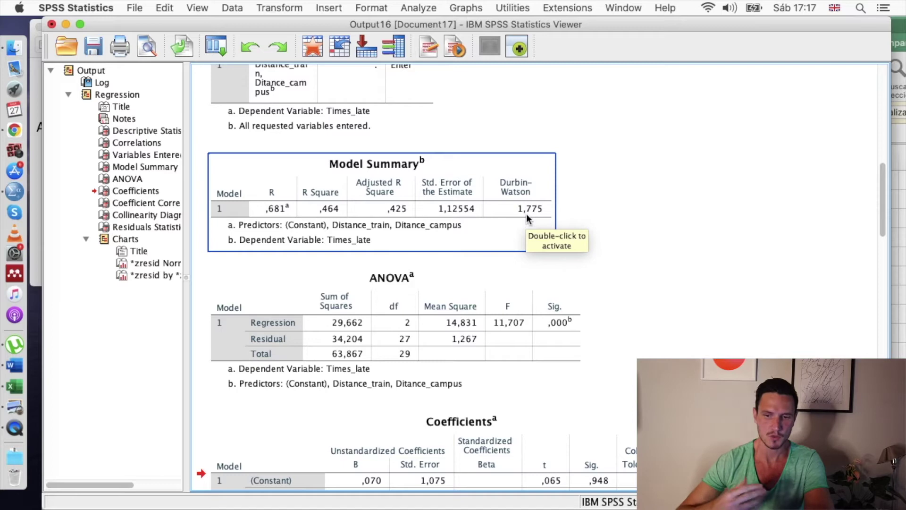
{"action": "key", "text": "ctrl+Up"}
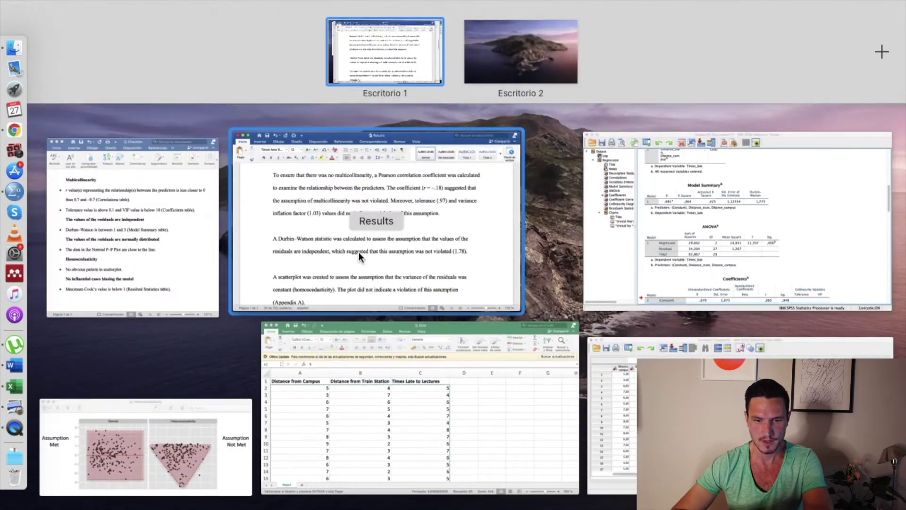
{"action": "left_click", "coordinate": [358, 252]}
{"action": "key", "text": "ctrl+Up"}
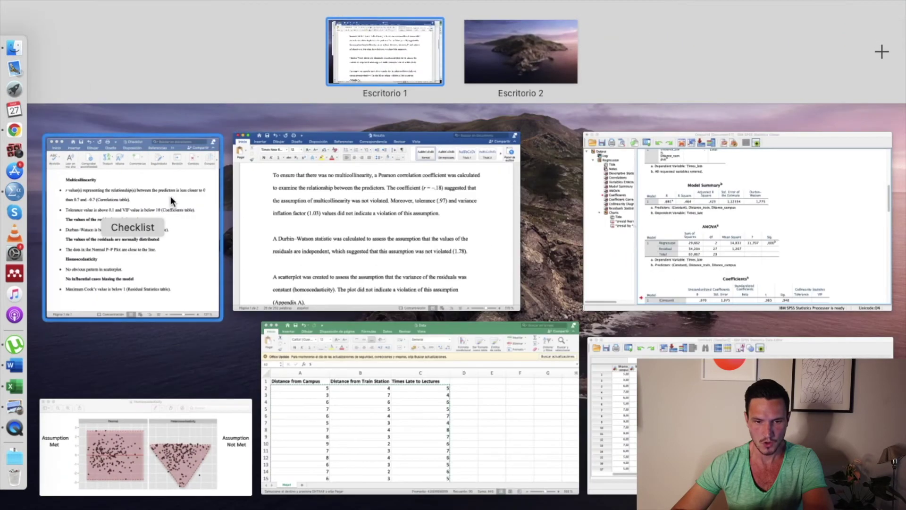
{"action": "left_click", "coordinate": [171, 196]}
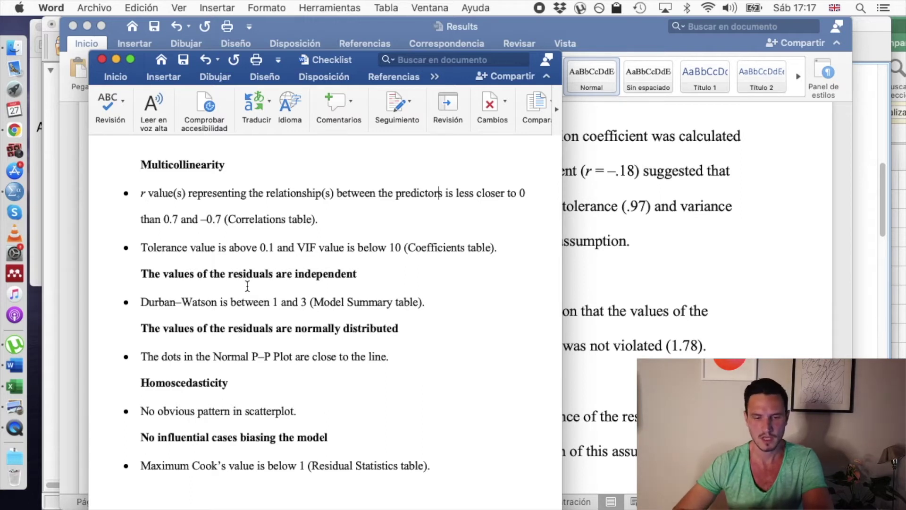
{"action": "scroll", "coordinate": [248, 286], "scroll_direction": "down", "scroll_amount": 1}
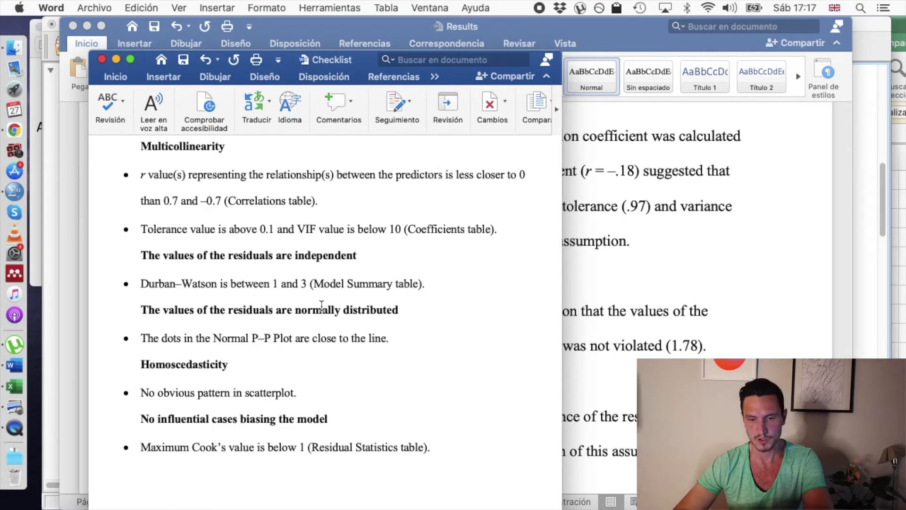
{"action": "mouse_move", "coordinate": [1, 3]}
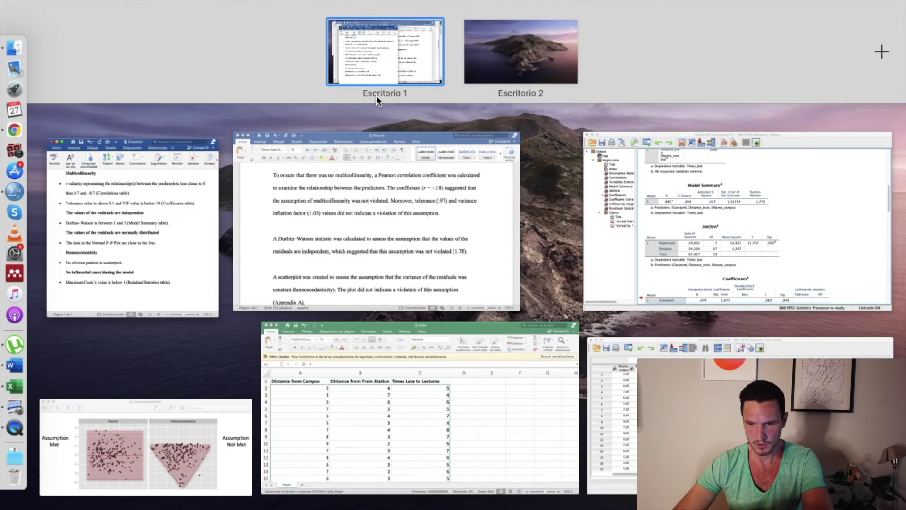
{"action": "left_click", "coordinate": [686, 213]}
{"action": "scroll", "coordinate": [619, 234], "scroll_direction": "down", "scroll_amount": 10}
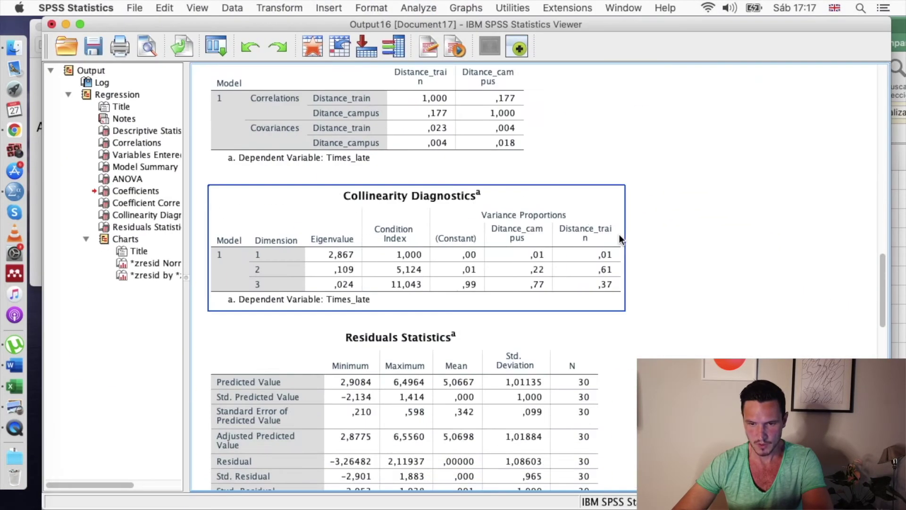
Scroll the SPSS output to the Normal P-P Plot of standardized residuals, then bring up Word's Checklist.
{"action": "scroll", "coordinate": [619, 234], "scroll_direction": "down", "scroll_amount": 10}
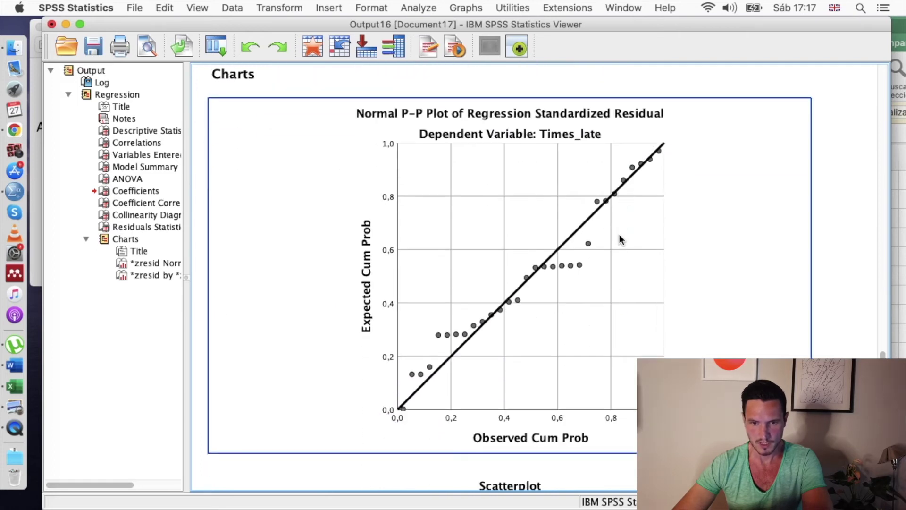
{"action": "scroll", "coordinate": [619, 234], "scroll_direction": "up", "scroll_amount": 3}
{"action": "scroll", "coordinate": [619, 234], "scroll_direction": "down", "scroll_amount": 3}
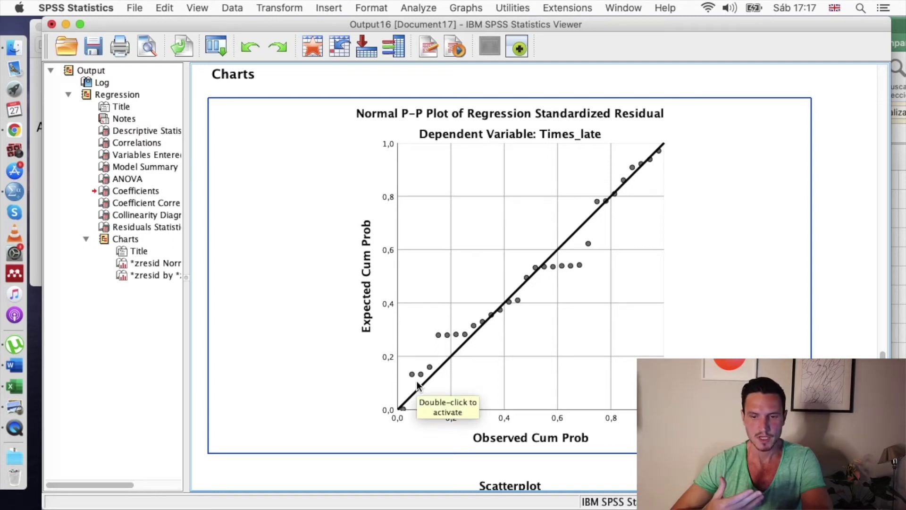
{"action": "key", "text": "ctrl+Up"}
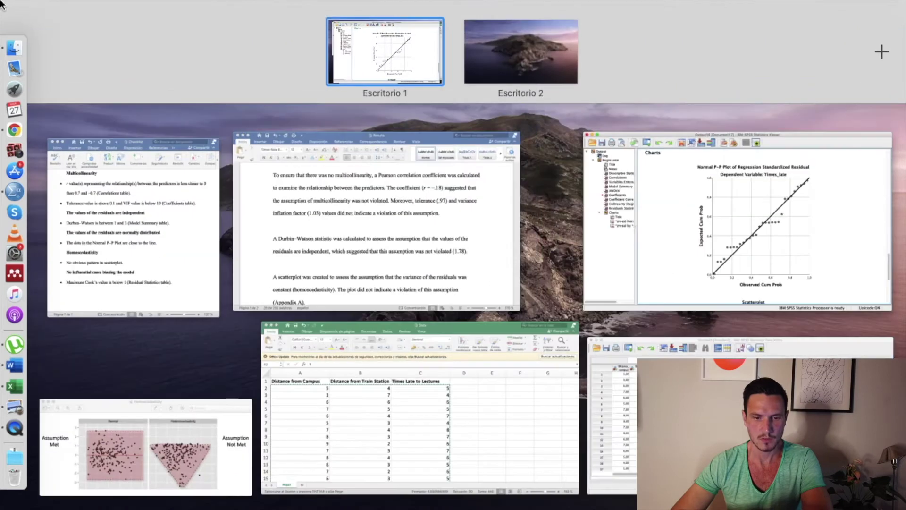
{"action": "left_click", "coordinate": [123, 218]}
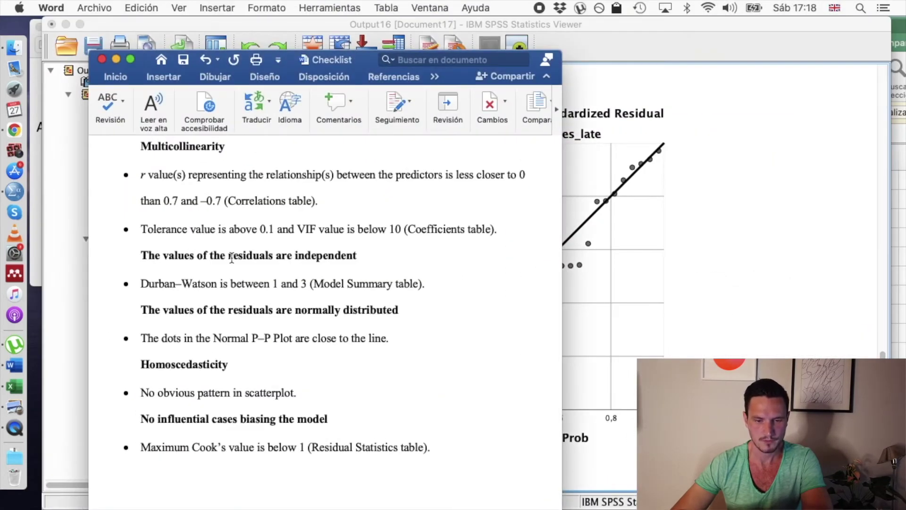
Scroll through the Word Checklist, then return to the SPSS regression output and scroll down.
{"action": "scroll", "coordinate": [232, 257], "scroll_direction": "down", "scroll_amount": 1}
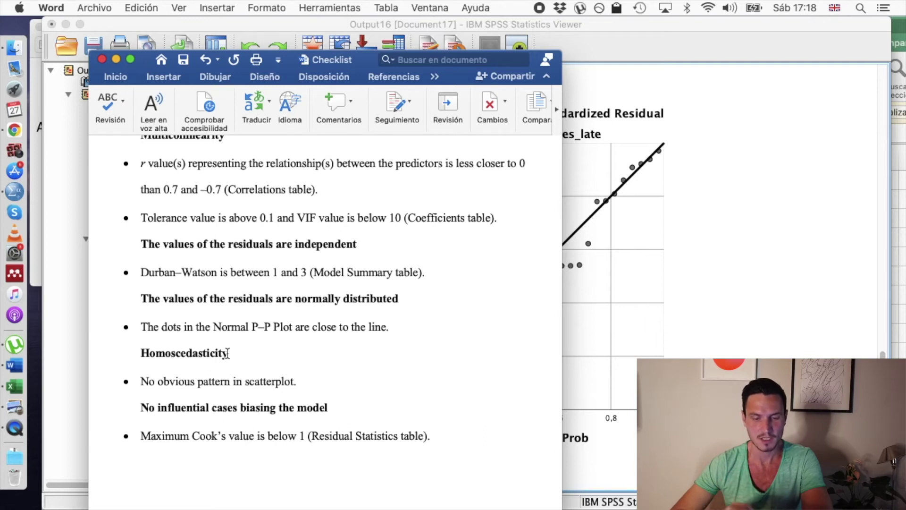
{"action": "left_click", "coordinate": [814, 213]}
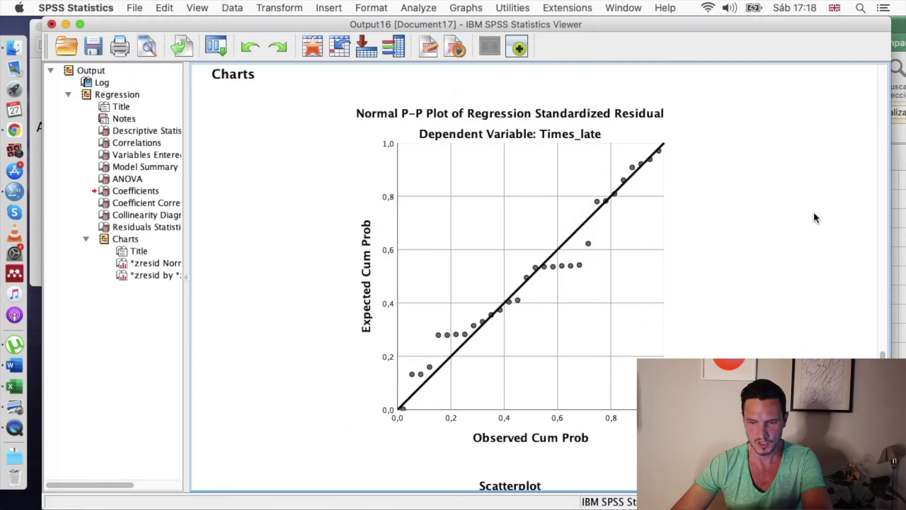
{"action": "scroll", "coordinate": [814, 212], "scroll_direction": "down", "scroll_amount": 8}
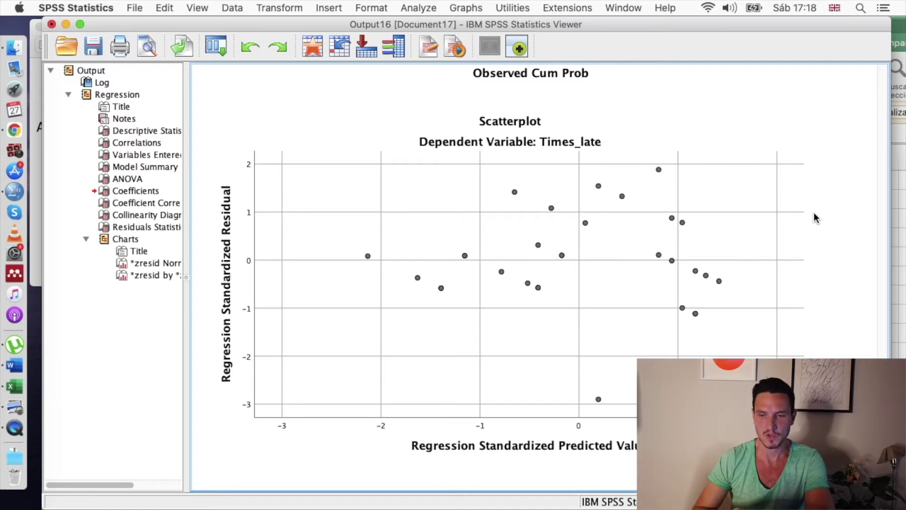
Select the residuals-versus-predicted scatterplot and bring Preview's Homoscedasticity example image alongside it.
{"action": "left_click", "coordinate": [814, 217]}
{"action": "mouse_move", "coordinate": [2, 4]}
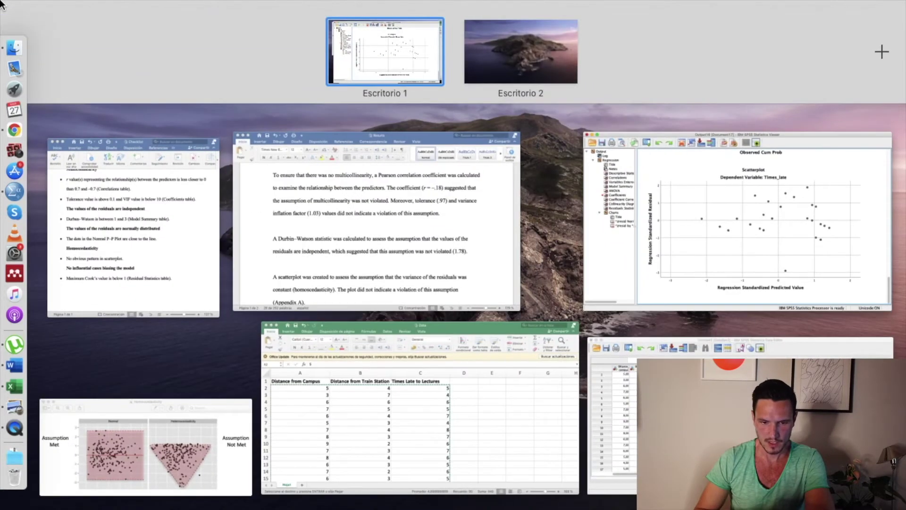
{"action": "left_click", "coordinate": [199, 401]}
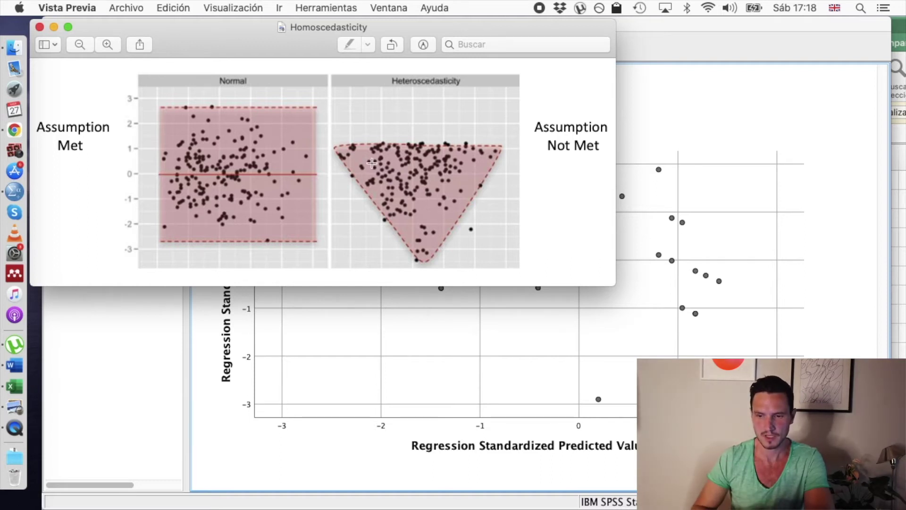
Bring the SPSS residual scatterplot back in front of the Homoscedasticity image.
{"action": "left_click", "coordinate": [836, 196]}
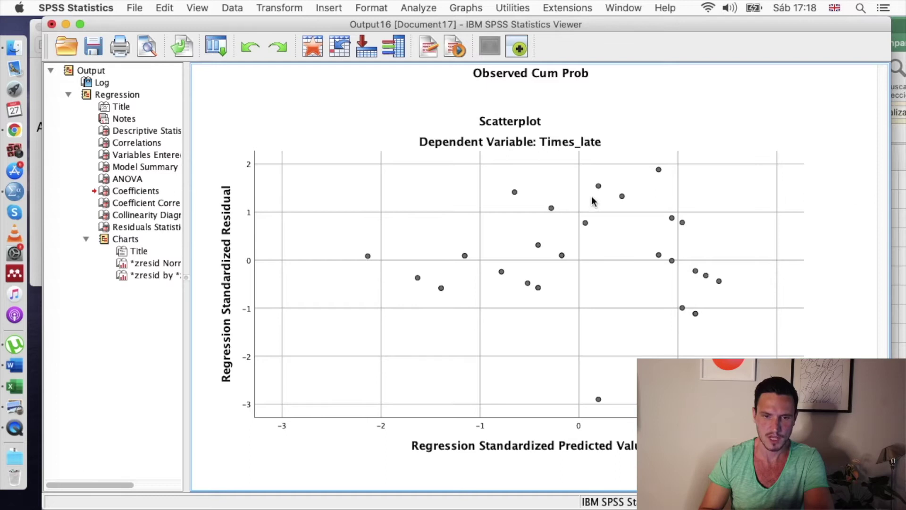
Bring the Word Checklist over the SPSS scatterplot and scroll through its remaining items.
{"action": "mouse_move", "coordinate": [1, 0]}
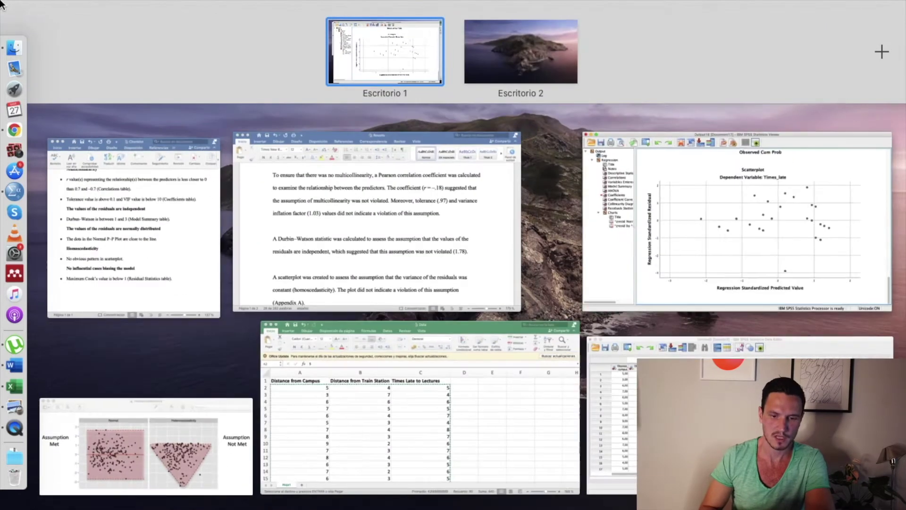
{"action": "left_click", "coordinate": [177, 241]}
{"action": "scroll", "coordinate": [309, 258], "scroll_direction": "down", "scroll_amount": 1}
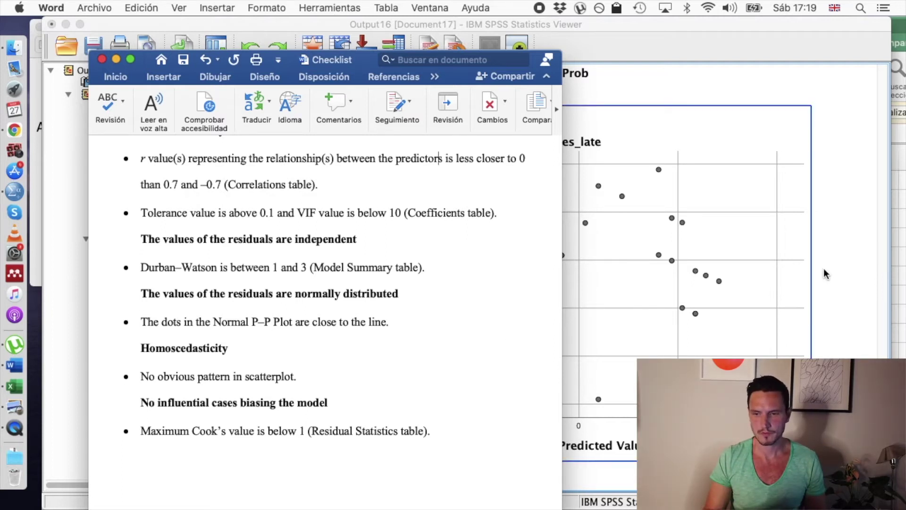
{"action": "key", "text": "ctrl+Up"}
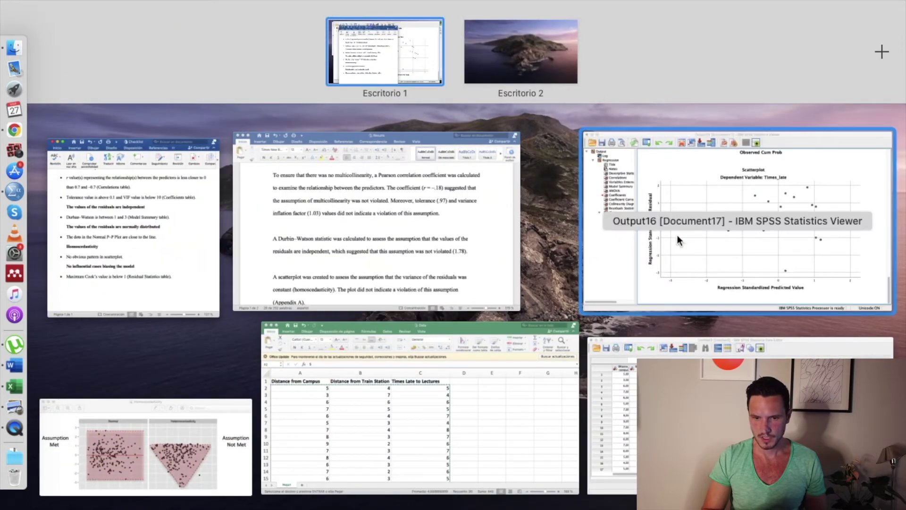
Return to the SPSS Viewer and select Residuals Statistics to read the maximum Cook's Distance of ,105.
{"action": "left_click", "coordinate": [677, 220]}
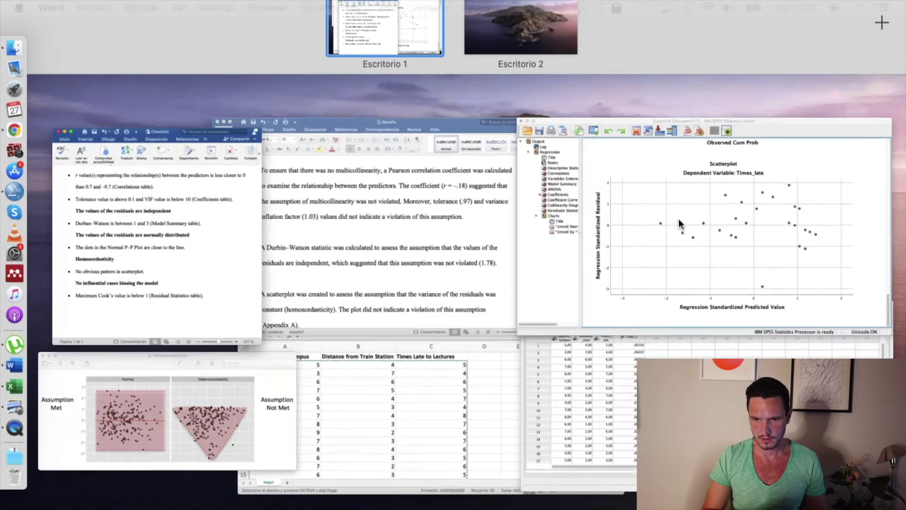
{"action": "scroll", "coordinate": [633, 311], "scroll_direction": "up", "scroll_amount": 10}
{"action": "left_click", "coordinate": [557, 362]}
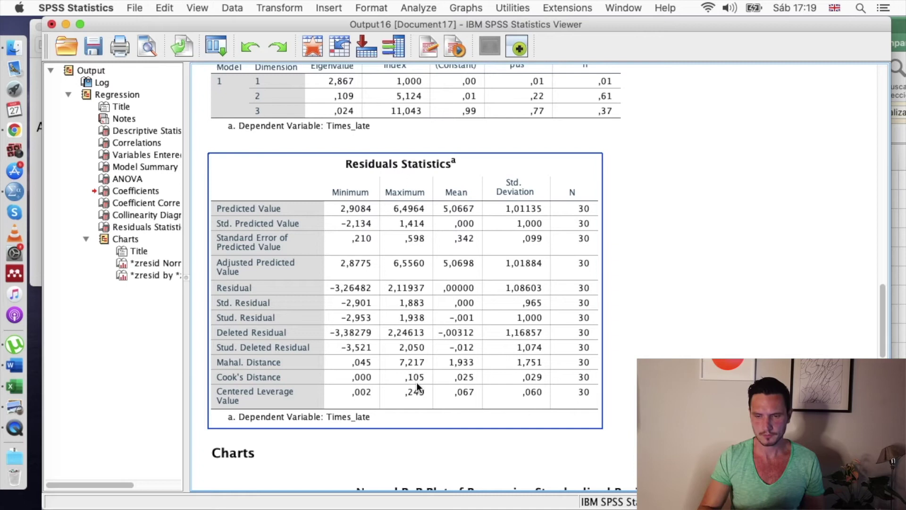
Deselect the table and scroll up to the Model Summary, ANOVA and Coefficients tables.
{"action": "left_click", "coordinate": [669, 336]}
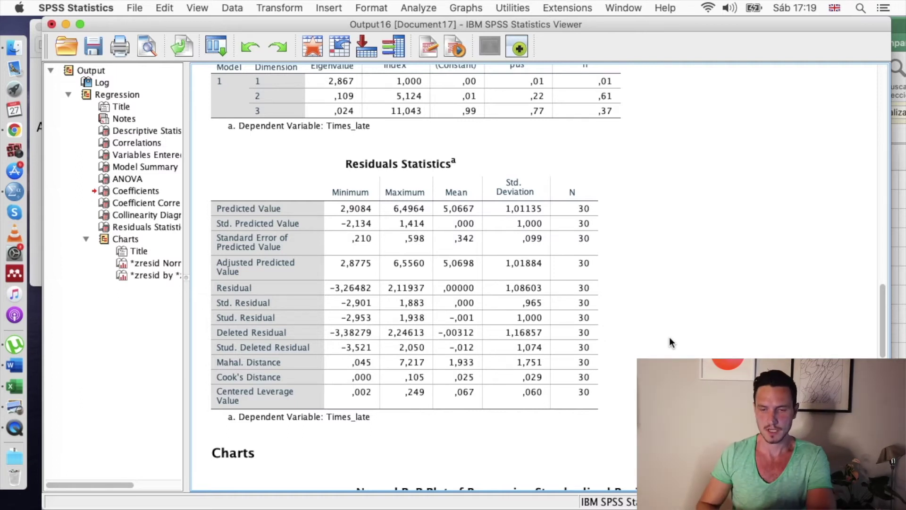
{"action": "scroll", "coordinate": [669, 336], "scroll_direction": "up", "scroll_amount": 10}
{"action": "scroll", "coordinate": [669, 336], "scroll_direction": "up", "scroll_amount": 3}
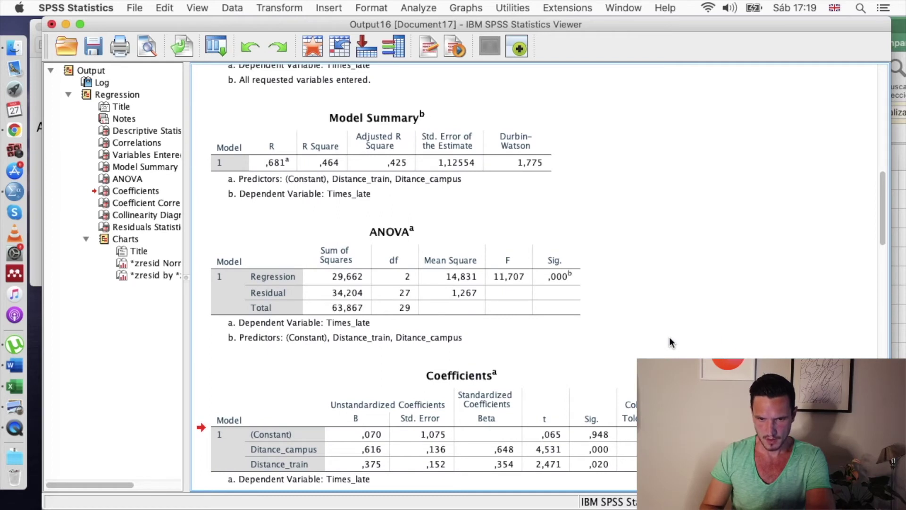
{"action": "left_click", "coordinate": [330, 148]}
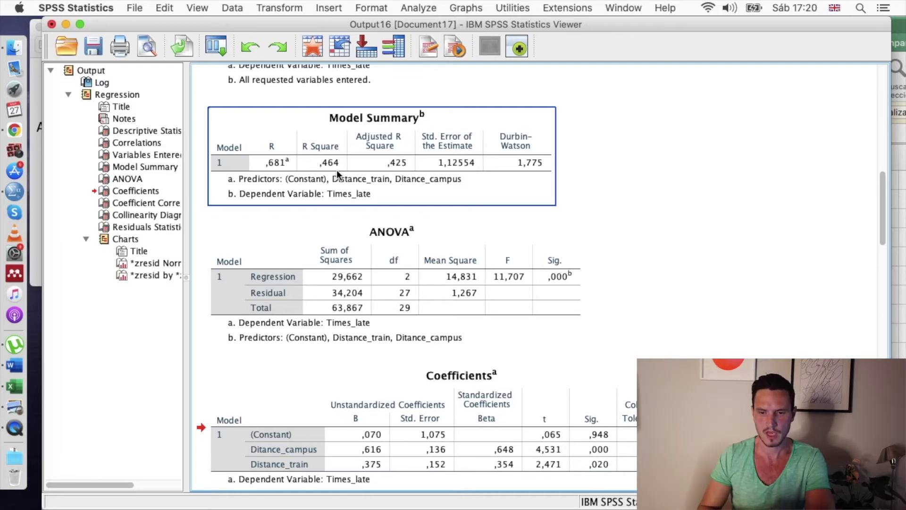
{"action": "left_click", "coordinate": [392, 227]}
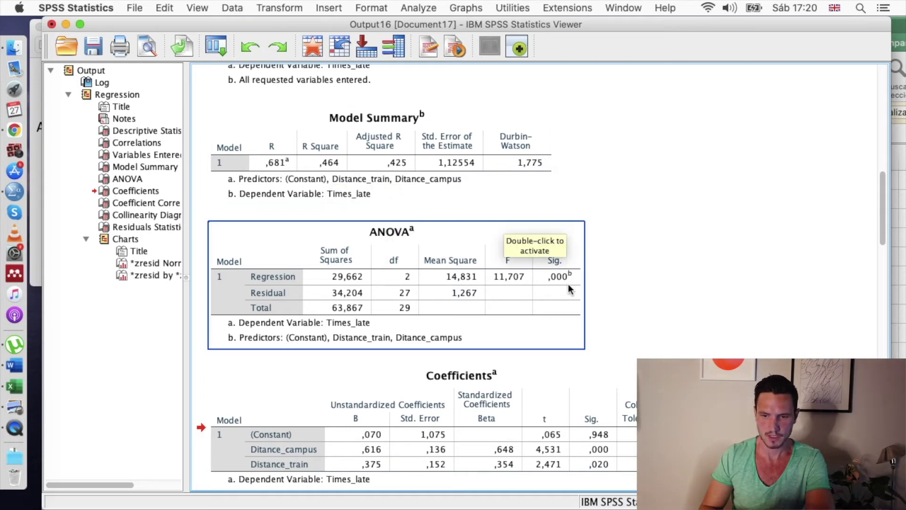
{"action": "left_click", "coordinate": [591, 287]}
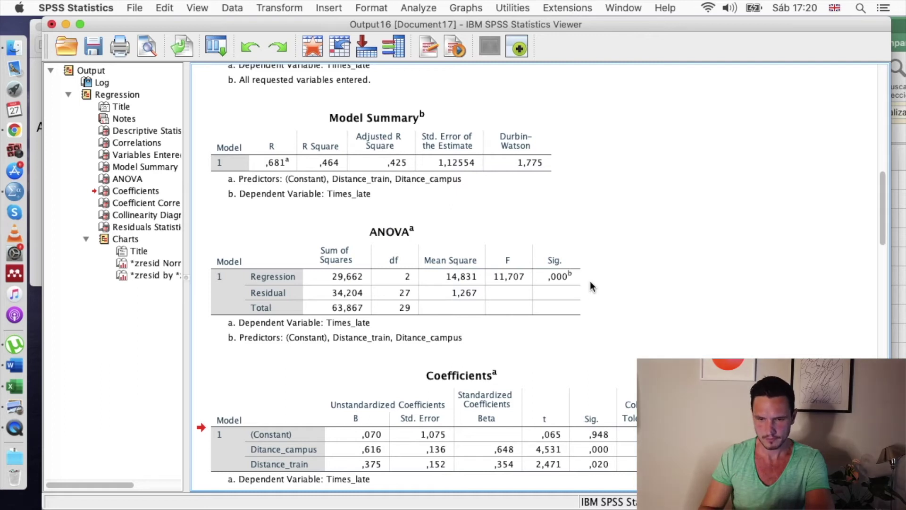
{"action": "scroll", "coordinate": [591, 285], "scroll_direction": "down", "scroll_amount": 5}
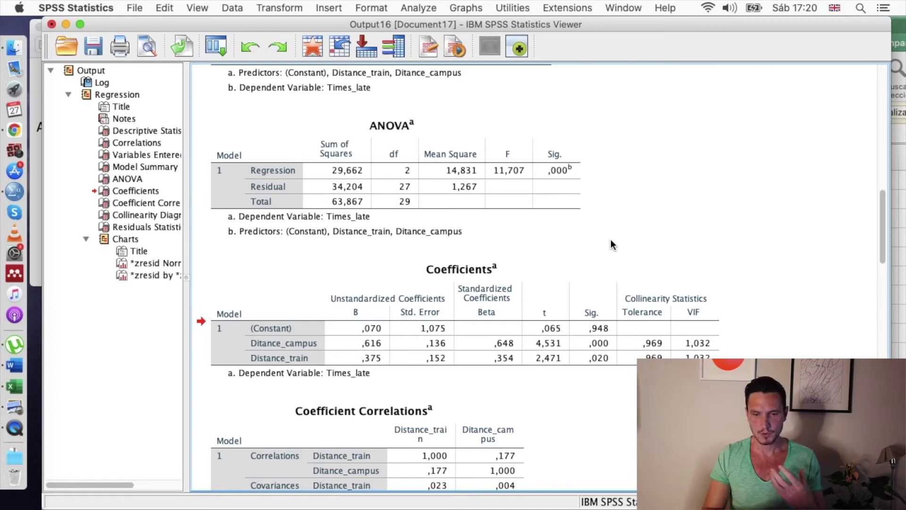
{"action": "left_click", "coordinate": [511, 327]}
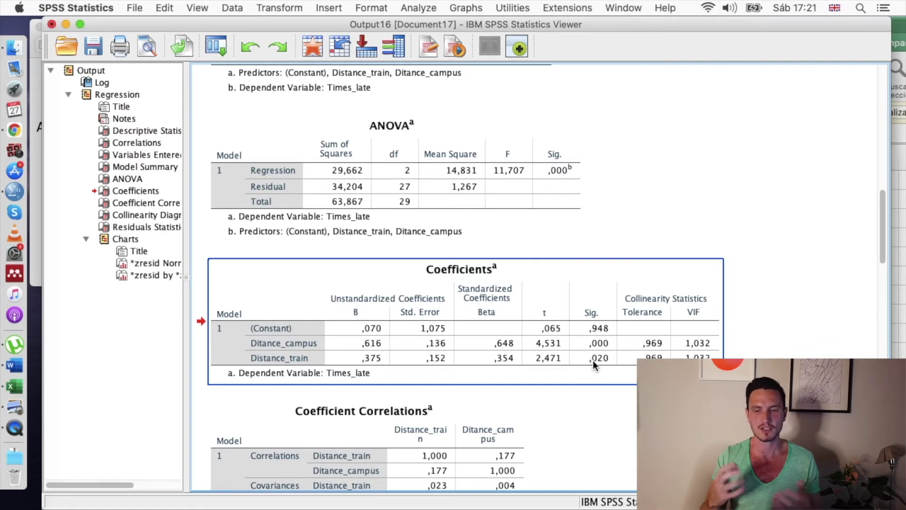
{"action": "left_click", "coordinate": [768, 287]}
{"action": "scroll", "coordinate": [774, 287], "scroll_direction": "down", "scroll_amount": 3}
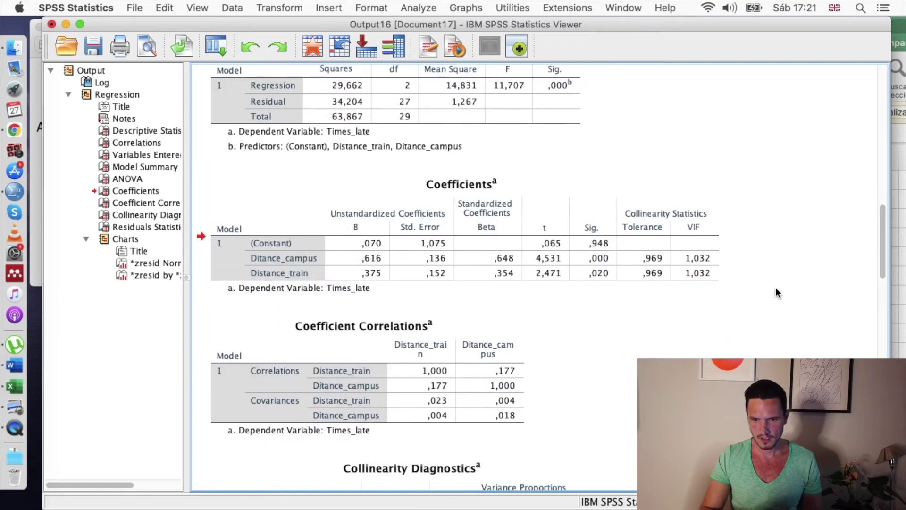
{"action": "key", "text": "ctrl+Up"}
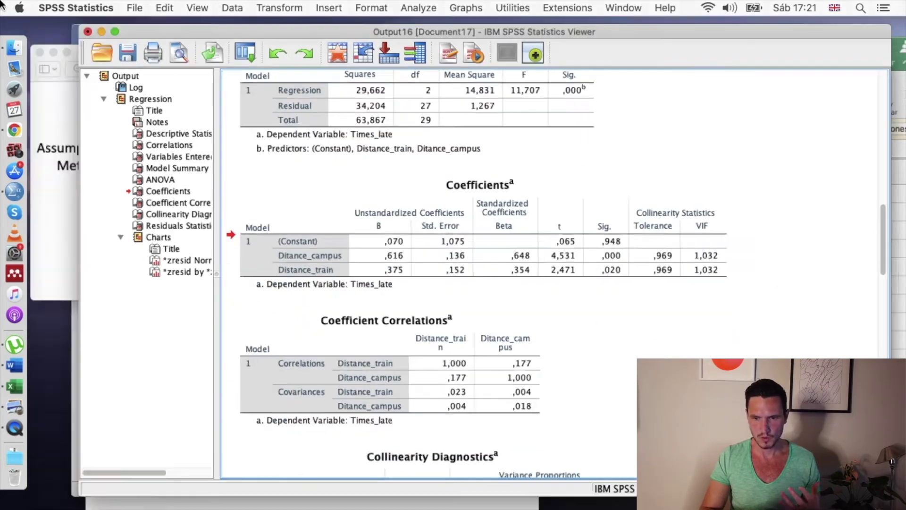
Bring the Word Results document forward and scroll to its multicollinearity figures.
{"action": "left_click", "coordinate": [403, 234]}
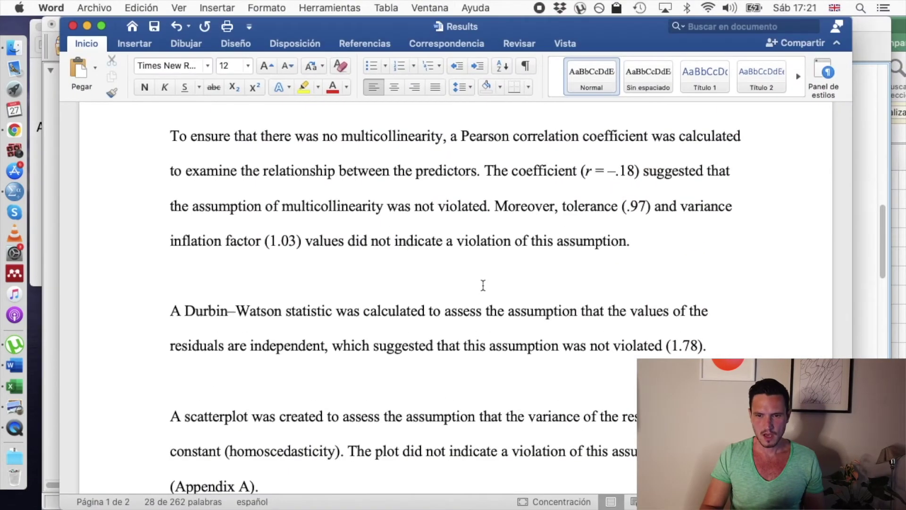
{"action": "scroll", "coordinate": [483, 285], "scroll_direction": "down", "scroll_amount": 1}
{"action": "scroll", "coordinate": [483, 284], "scroll_direction": "down", "scroll_amount": 2}
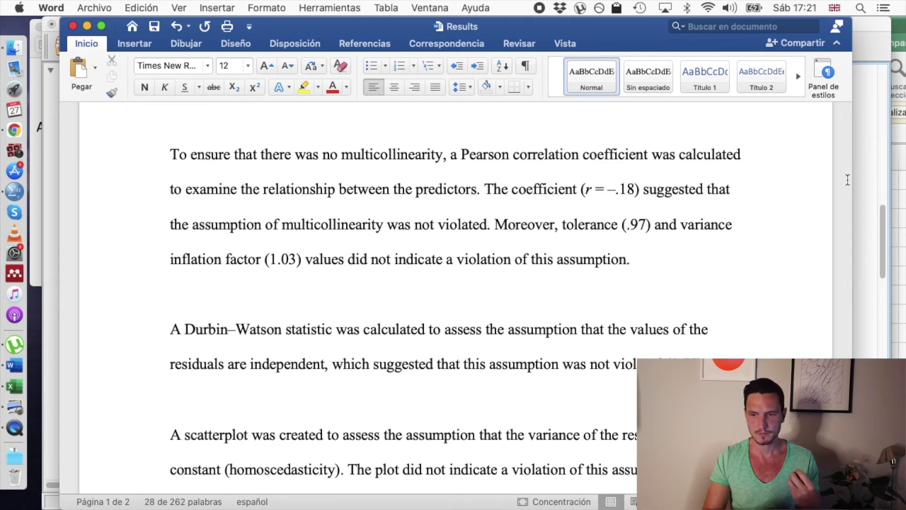
Return to the SPSS Viewer and scroll up to the Correlations table showing Pearson r of -,177.
{"action": "left_click", "coordinate": [874, 181]}
{"action": "scroll", "coordinate": [627, 283], "scroll_direction": "up", "scroll_amount": 4}
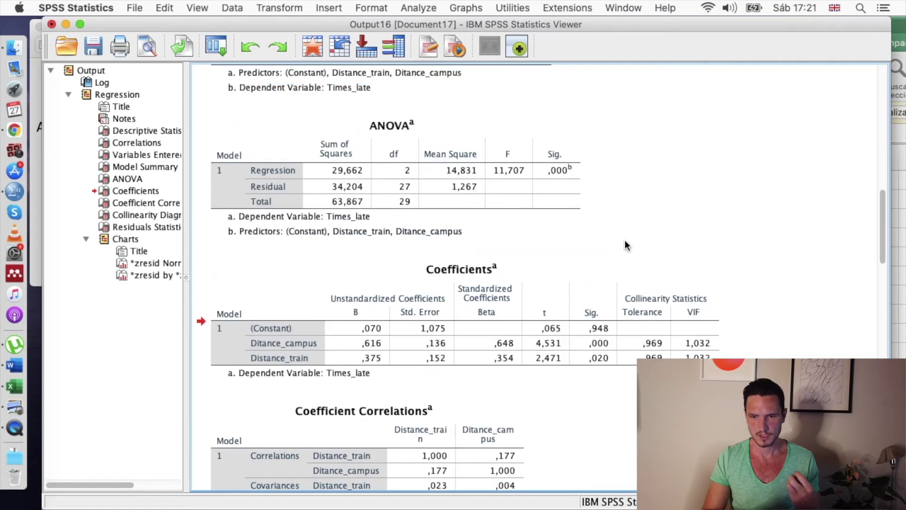
{"action": "scroll", "coordinate": [625, 241], "scroll_direction": "up", "scroll_amount": 10}
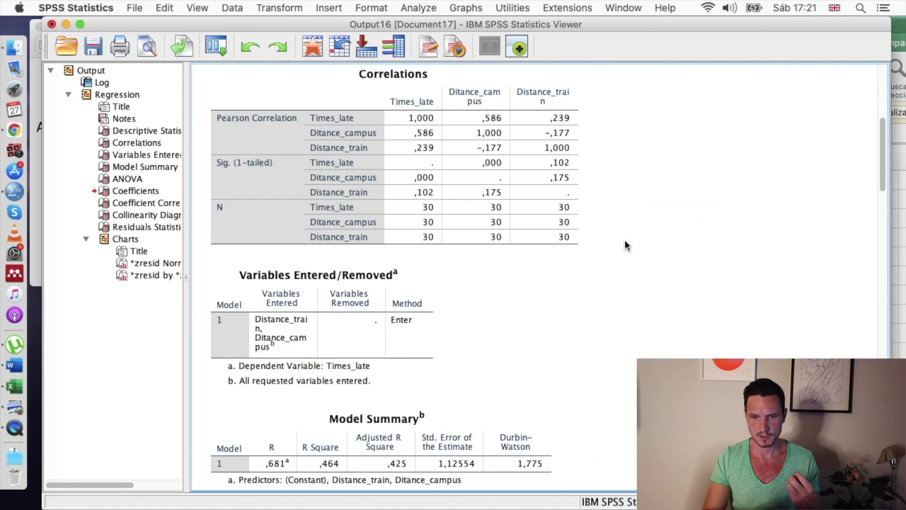
Select the SPSS Correlations table to check the predictor correlation, then bring up Word's Results document.
{"action": "scroll", "coordinate": [625, 240], "scroll_direction": "up", "scroll_amount": 3}
{"action": "left_click", "coordinate": [524, 224]}
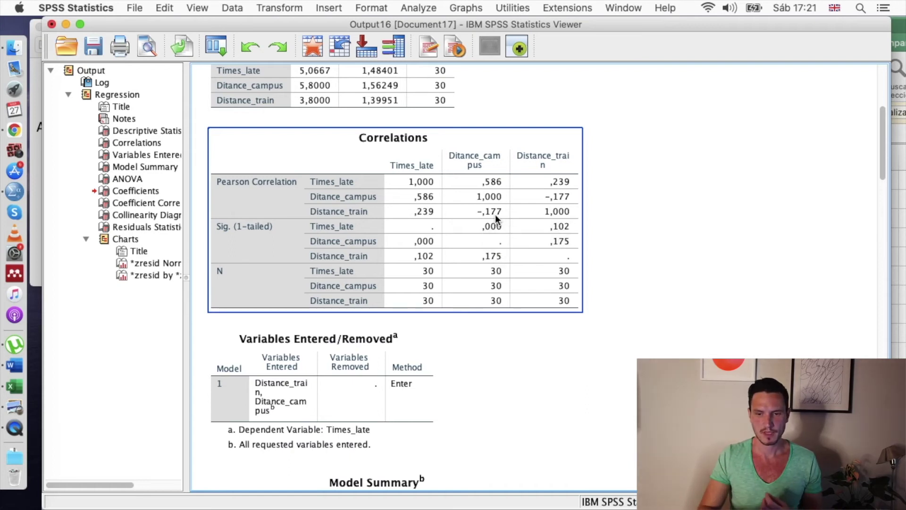
{"action": "mouse_move", "coordinate": [2, 3]}
{"action": "left_click", "coordinate": [401, 194]}
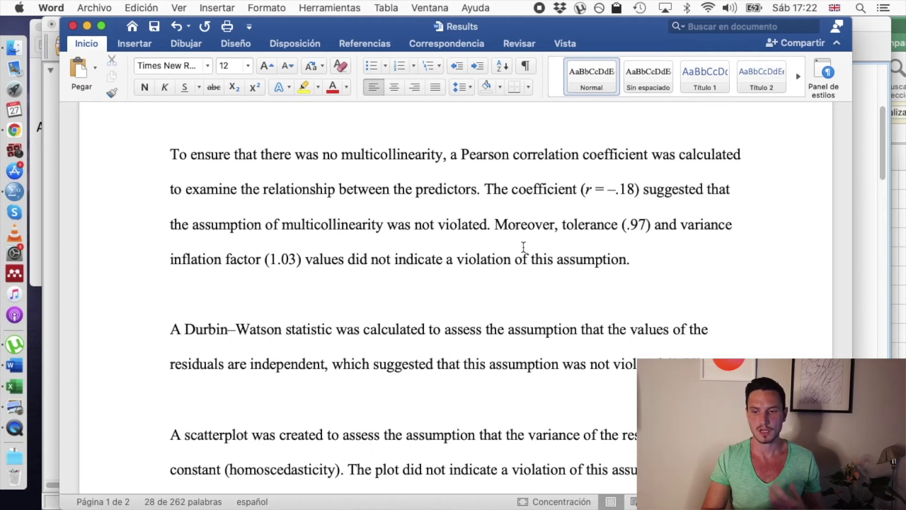
Scroll further down the SPSS output, then return to the Word Results document and scroll on.
{"action": "key", "text": "ctrl+Up"}
{"action": "left_click", "coordinate": [627, 211]}
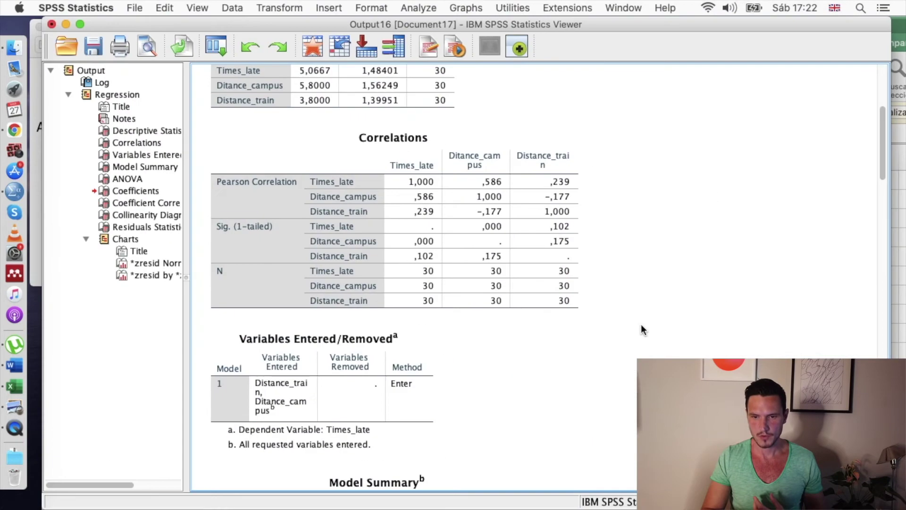
{"action": "scroll", "coordinate": [641, 324], "scroll_direction": "down", "scroll_amount": 5}
{"action": "scroll", "coordinate": [640, 329], "scroll_direction": "down", "scroll_amount": 5}
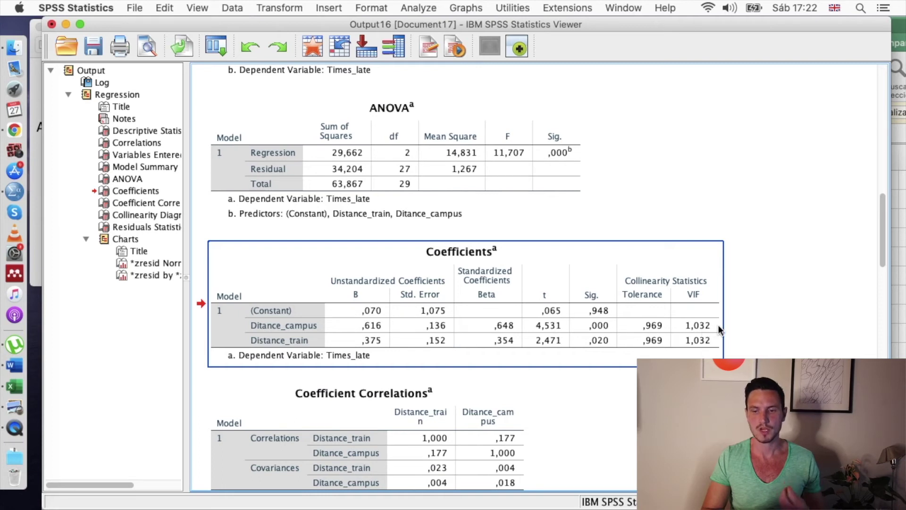
{"action": "key", "text": "ctrl+Up"}
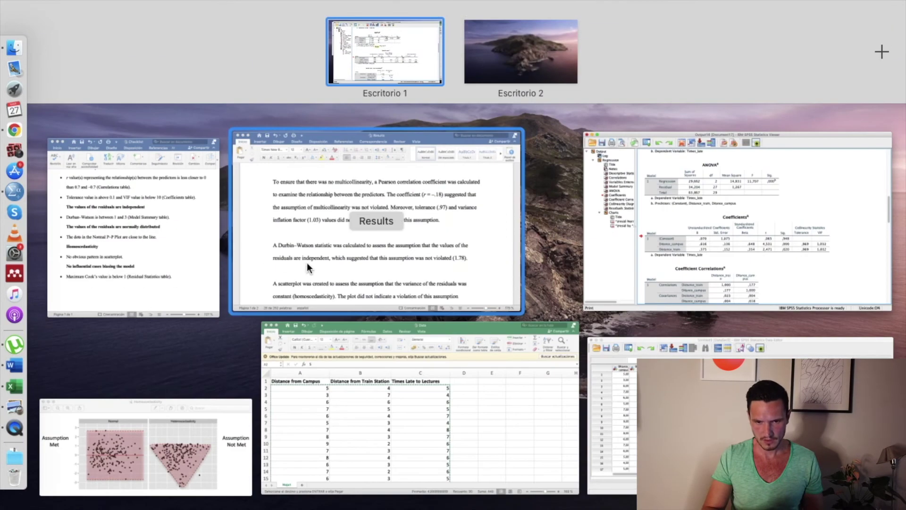
{"action": "left_click", "coordinate": [307, 262]}
{"action": "scroll", "coordinate": [330, 265], "scroll_direction": "down", "scroll_amount": 2}
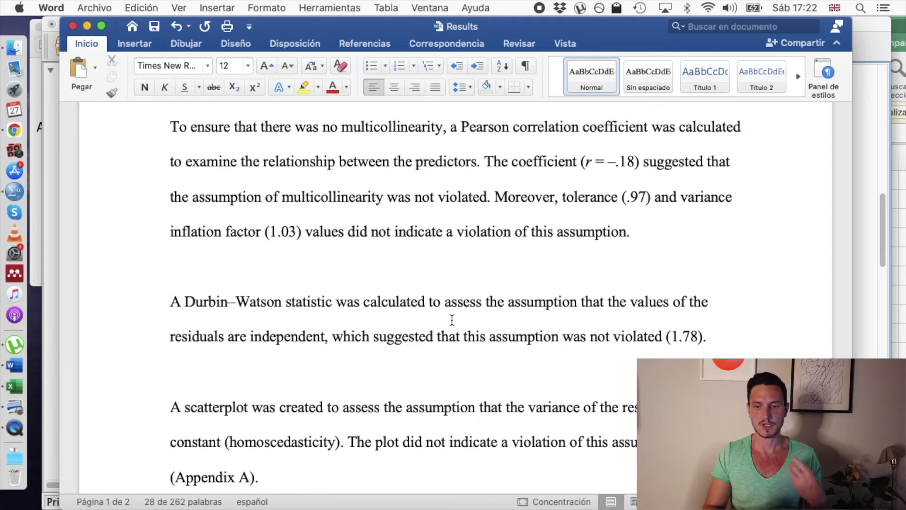
Back in SPSS, select the Model Summary table to read the Durbin–Watson value of 1,775.
{"action": "key", "text": "ctrl+Up"}
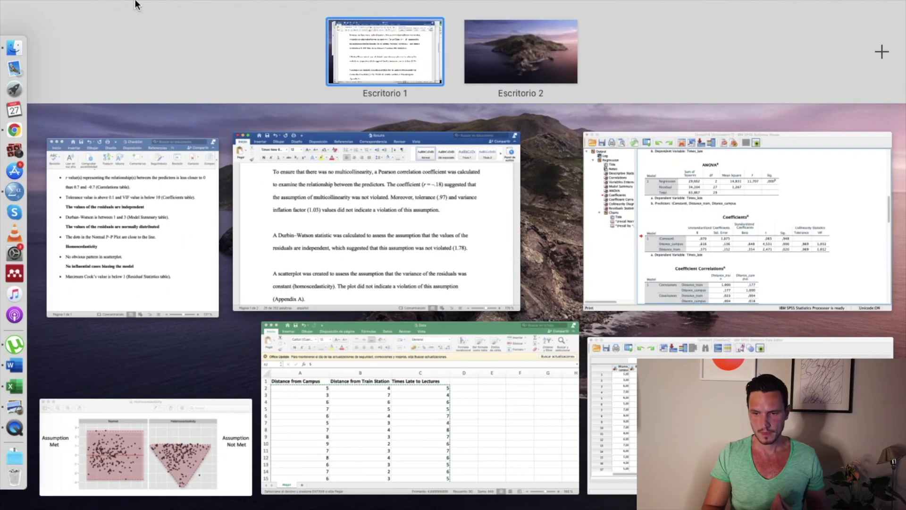
{"action": "left_click", "coordinate": [647, 227]}
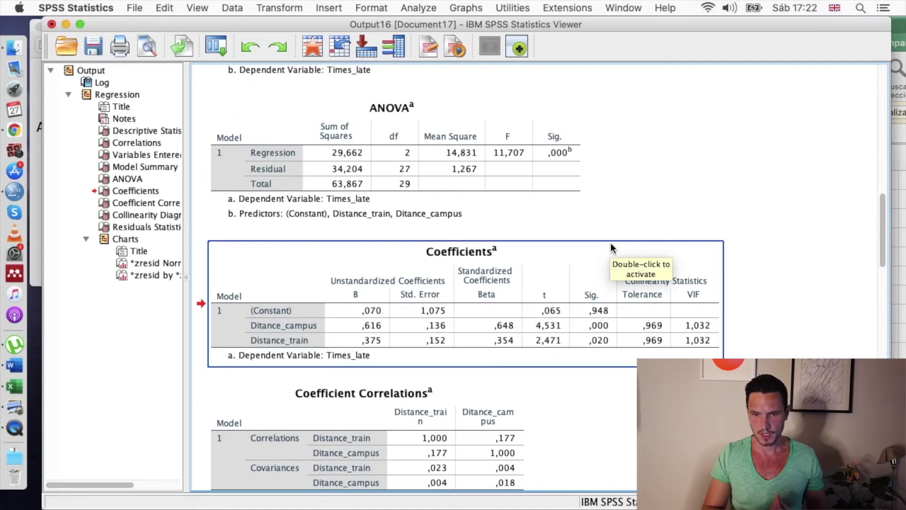
{"action": "scroll", "coordinate": [611, 244], "scroll_direction": "down", "scroll_amount": 4}
{"action": "scroll", "coordinate": [610, 244], "scroll_direction": "down", "scroll_amount": 2}
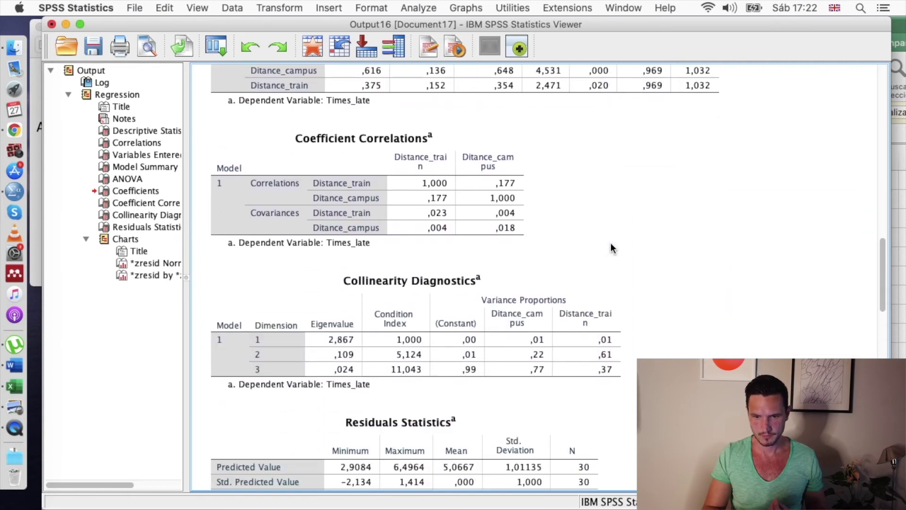
{"action": "scroll", "coordinate": [610, 244], "scroll_direction": "up", "scroll_amount": 10}
{"action": "scroll", "coordinate": [610, 243], "scroll_direction": "up", "scroll_amount": 1}
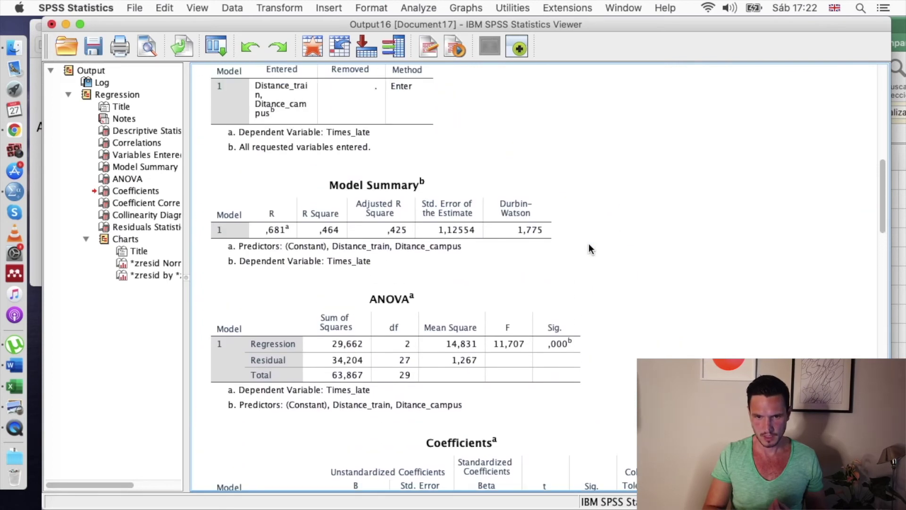
{"action": "left_click", "coordinate": [373, 187]}
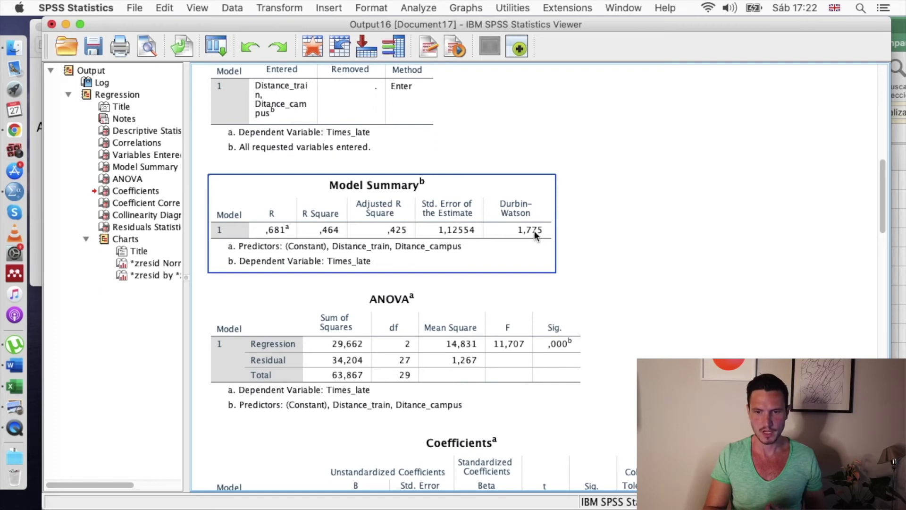
Return to Word's Results document and scroll to the Durbin–Watson paragraph citing 1.78.
{"action": "mouse_move", "coordinate": [2, 2]}
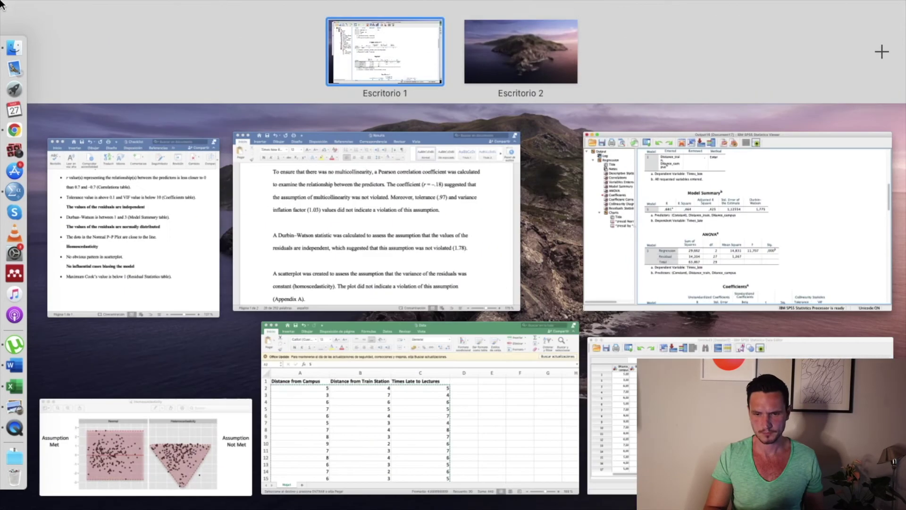
{"action": "left_click", "coordinate": [423, 195]}
{"action": "scroll", "coordinate": [490, 211], "scroll_direction": "down", "scroll_amount": 5}
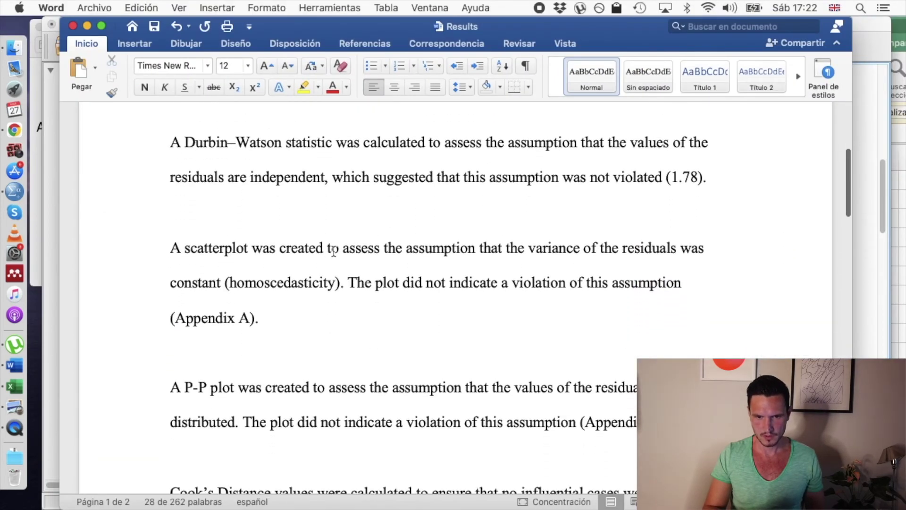
Read Word's scatterplot paragraph, then scroll the SPSS output to the Scatterplot.
{"action": "scroll", "coordinate": [333, 251], "scroll_direction": "down", "scroll_amount": 1}
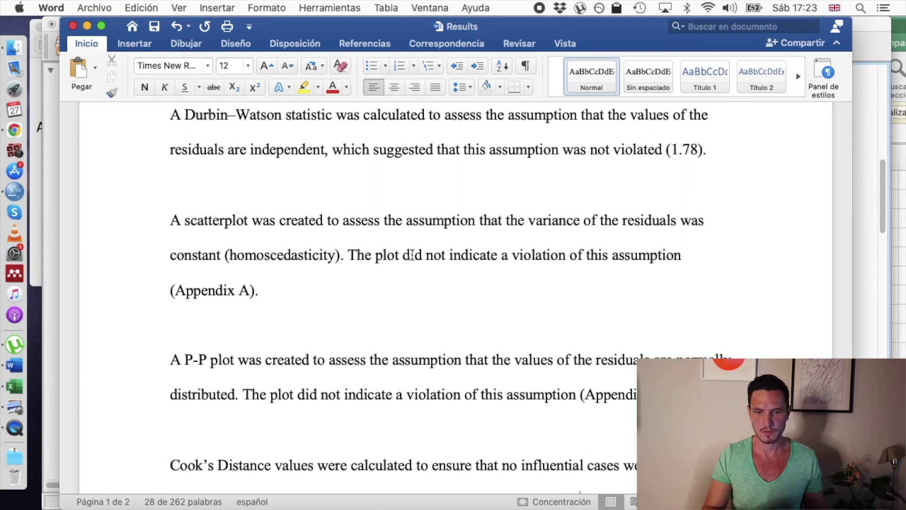
{"action": "key", "text": "ctrl+Up"}
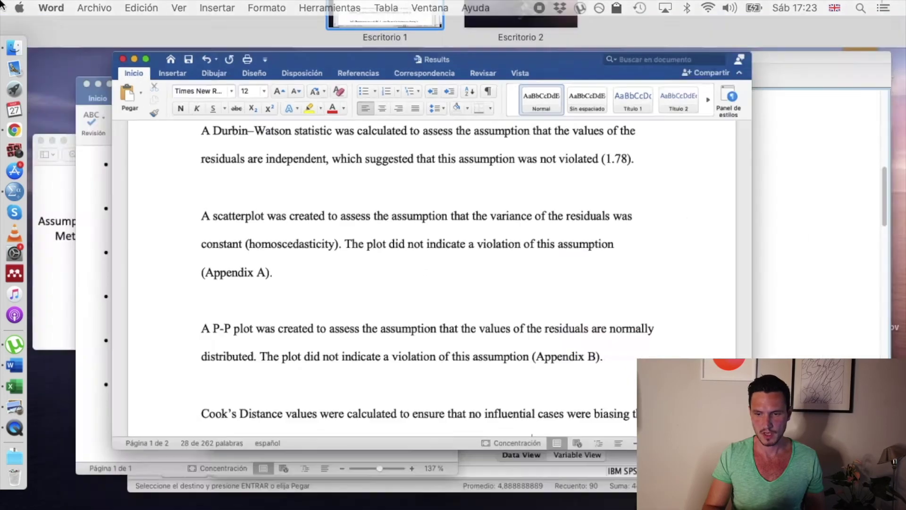
{"action": "left_click", "coordinate": [704, 278]}
{"action": "scroll", "coordinate": [704, 283], "scroll_direction": "down", "scroll_amount": 20}
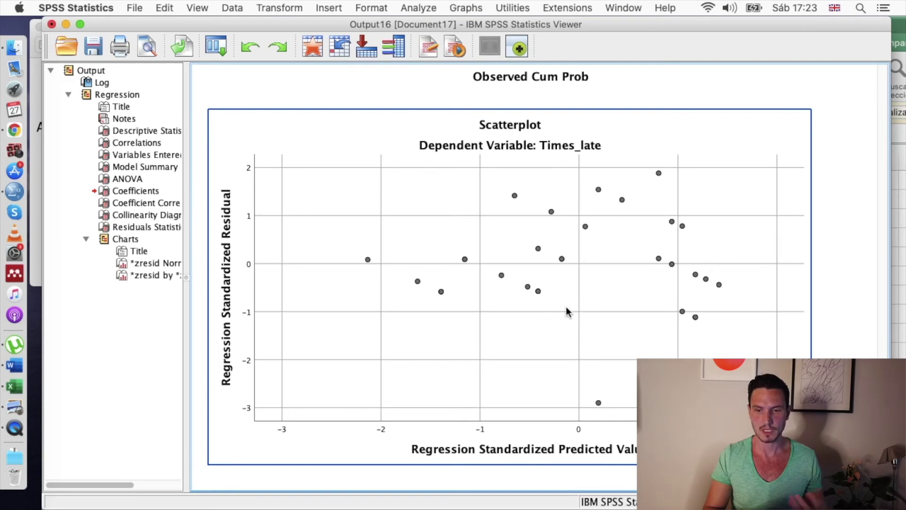
Scroll Word to the P-P plot paragraph and check it against SPSS's Normal P-P plot.
{"action": "key", "text": "ctrl+Up"}
{"action": "left_click", "coordinate": [339, 222]}
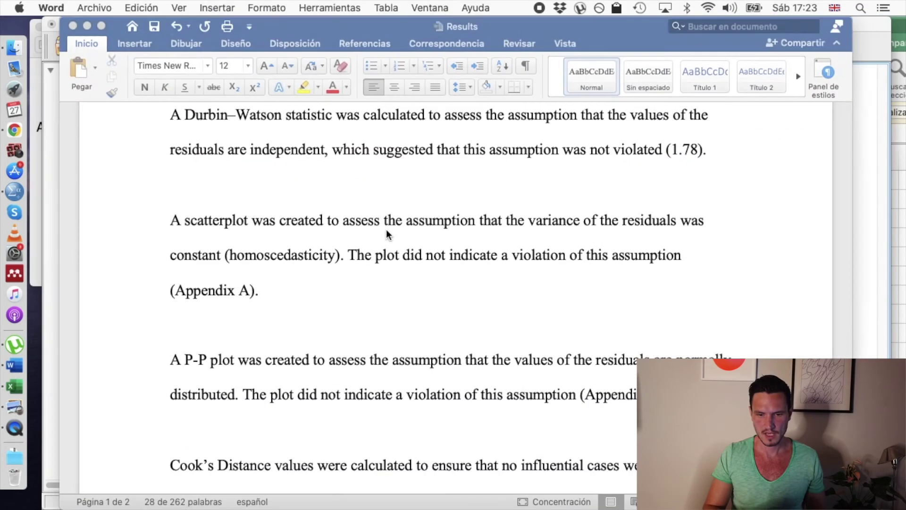
{"action": "scroll", "coordinate": [389, 234], "scroll_direction": "down", "scroll_amount": 5}
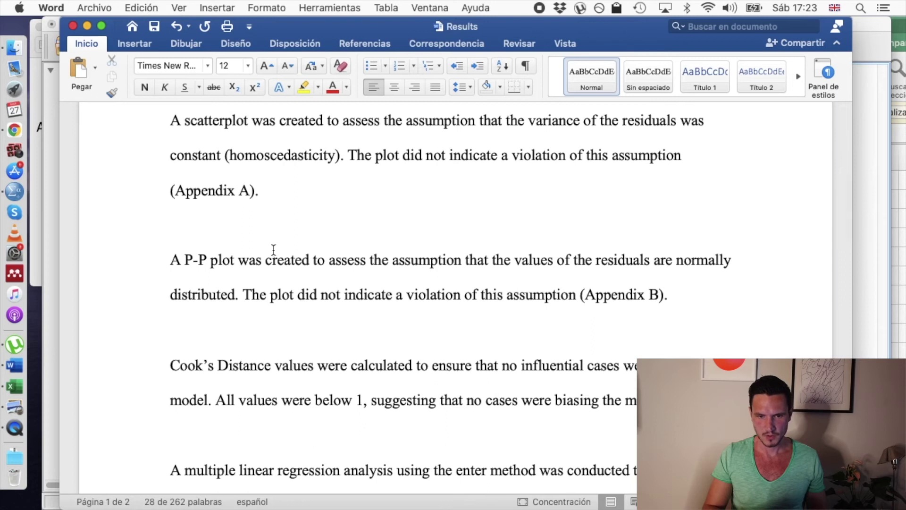
{"action": "scroll", "coordinate": [264, 246], "scroll_direction": "down", "scroll_amount": 1}
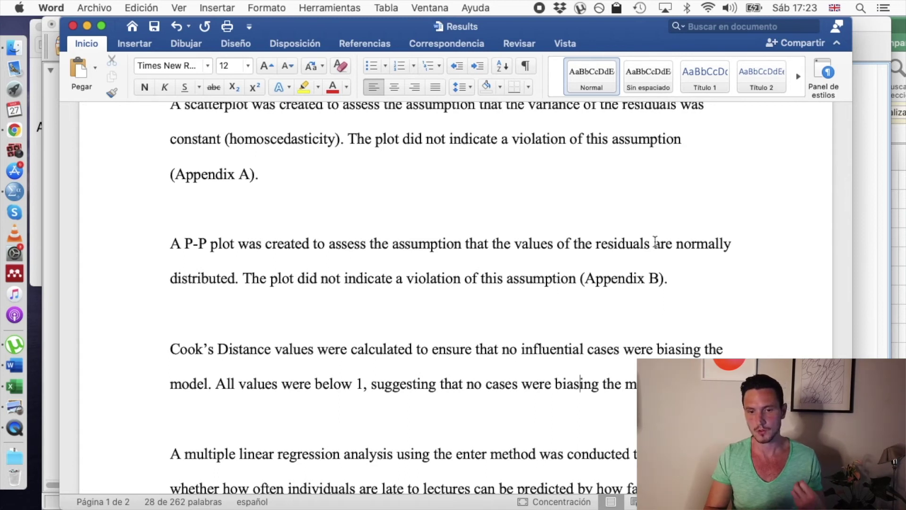
{"action": "key", "text": "ctrl+Up"}
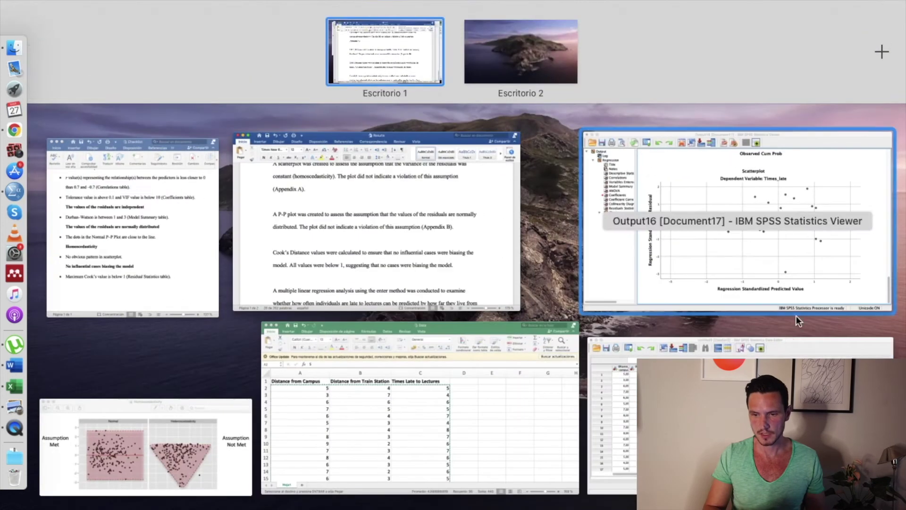
{"action": "left_click", "coordinate": [756, 265]}
{"action": "scroll", "coordinate": [690, 309], "scroll_direction": "up", "scroll_amount": 5}
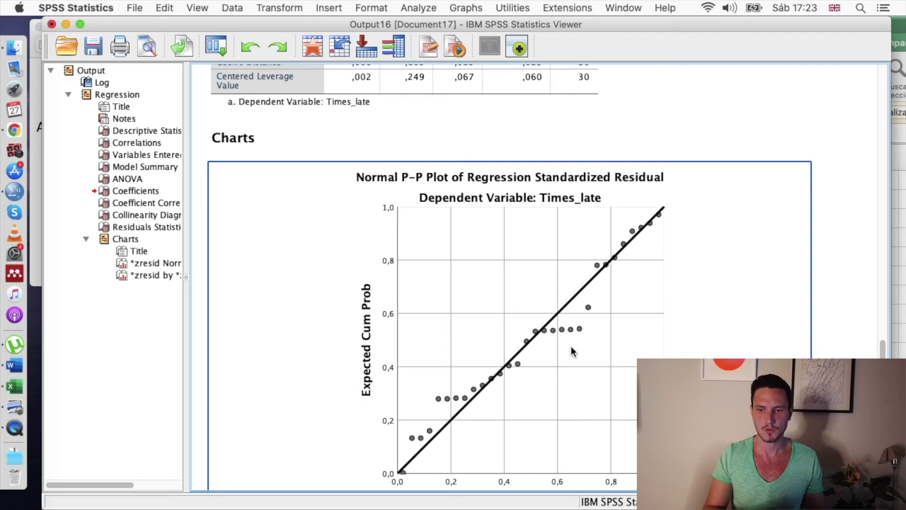
Read Word's Cook's Distance paragraph, then confirm SPSS's Residuals Statistics maximum of ,105 is below 1.
{"action": "key", "text": "ctrl+Up"}
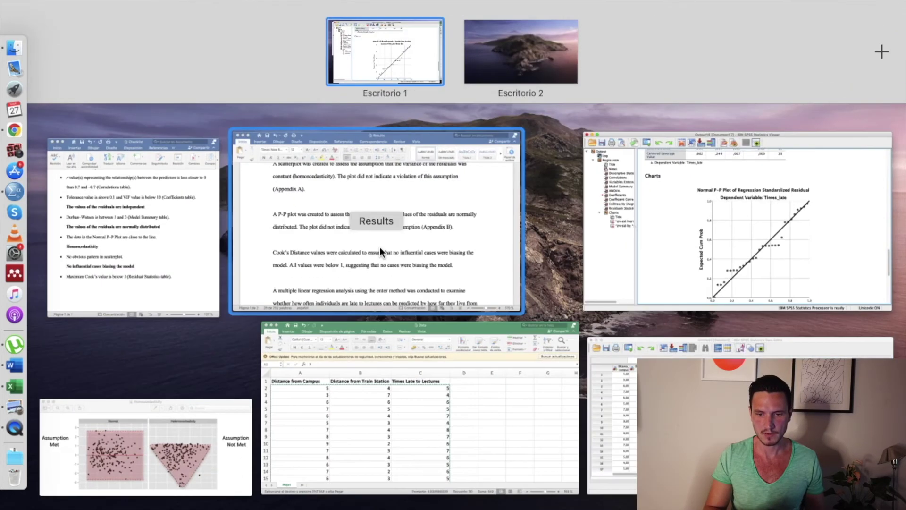
{"action": "left_click", "coordinate": [381, 247]}
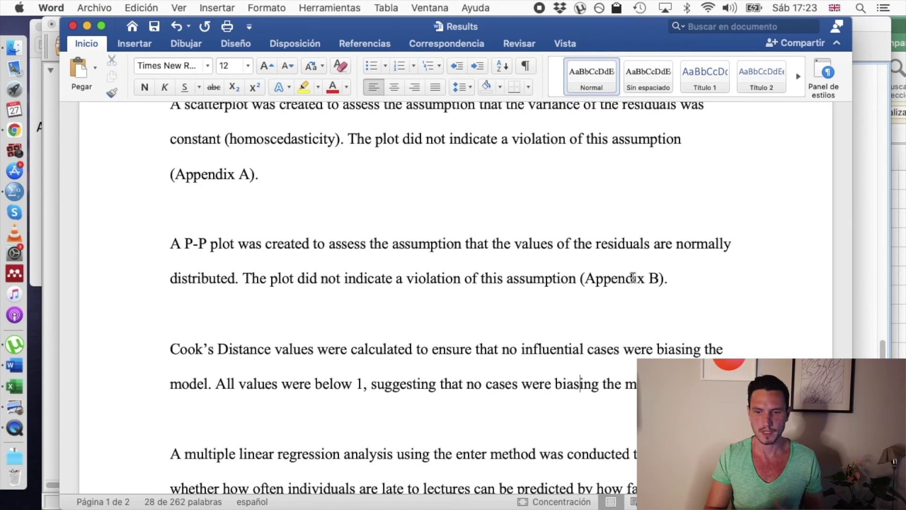
{"action": "scroll", "coordinate": [633, 277], "scroll_direction": "down", "scroll_amount": 4}
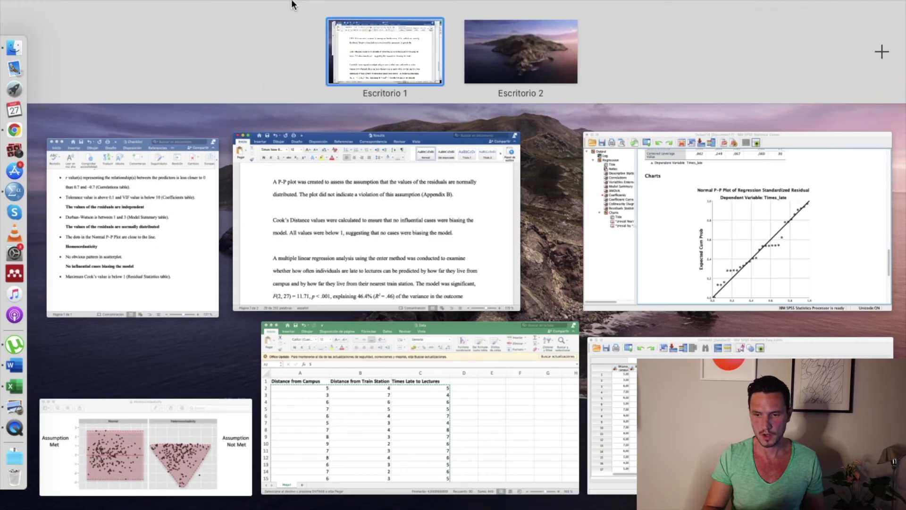
{"action": "mouse_move", "coordinate": [1, 1]}
{"action": "left_click", "coordinate": [747, 253]}
{"action": "scroll", "coordinate": [613, 283], "scroll_direction": "up", "scroll_amount": 10}
{"action": "scroll", "coordinate": [585, 313], "scroll_direction": "down", "scroll_amount": 4}
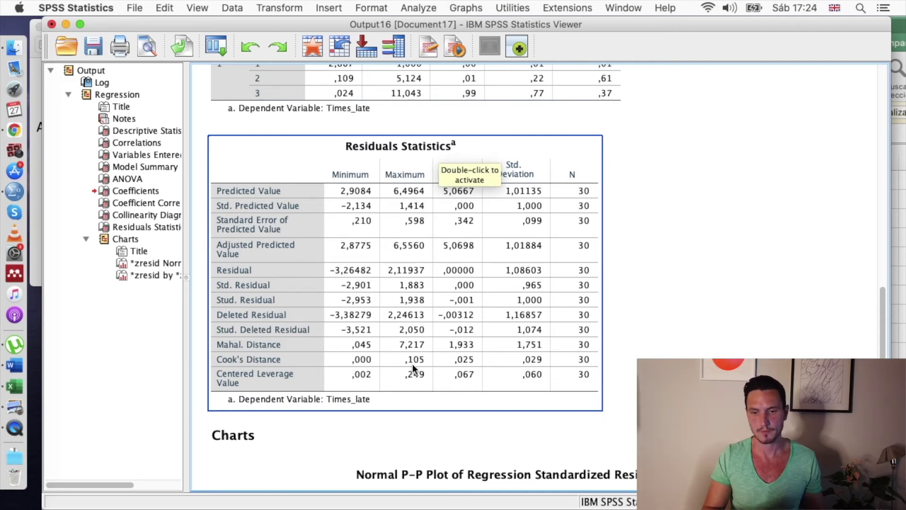
Scroll through Word's Results paragraphs down to the regression summary reporting F(2, 27) = 11.71.
{"action": "mouse_move", "coordinate": [1, 1]}
{"action": "left_click", "coordinate": [304, 256]}
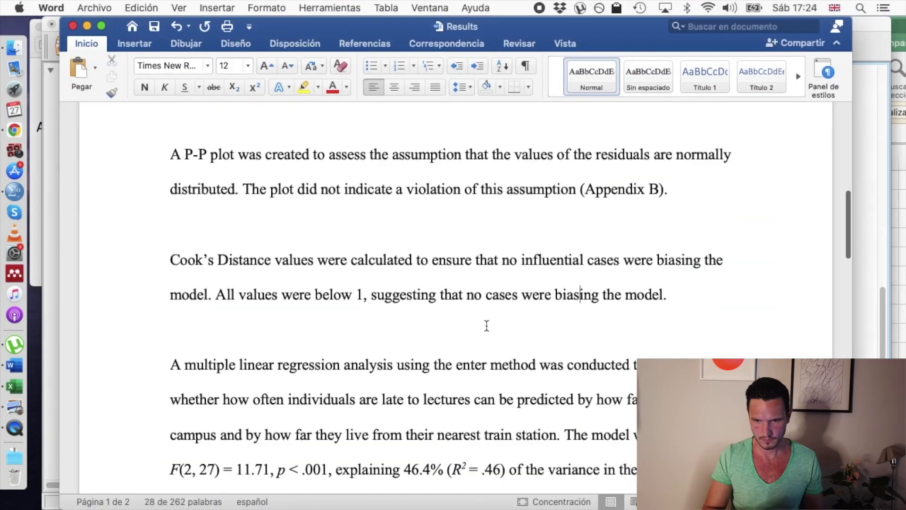
{"action": "scroll", "coordinate": [487, 325], "scroll_direction": "down", "scroll_amount": 1}
{"action": "scroll", "coordinate": [486, 325], "scroll_direction": "down", "scroll_amount": 5}
{"action": "scroll", "coordinate": [487, 326], "scroll_direction": "up", "scroll_amount": 10}
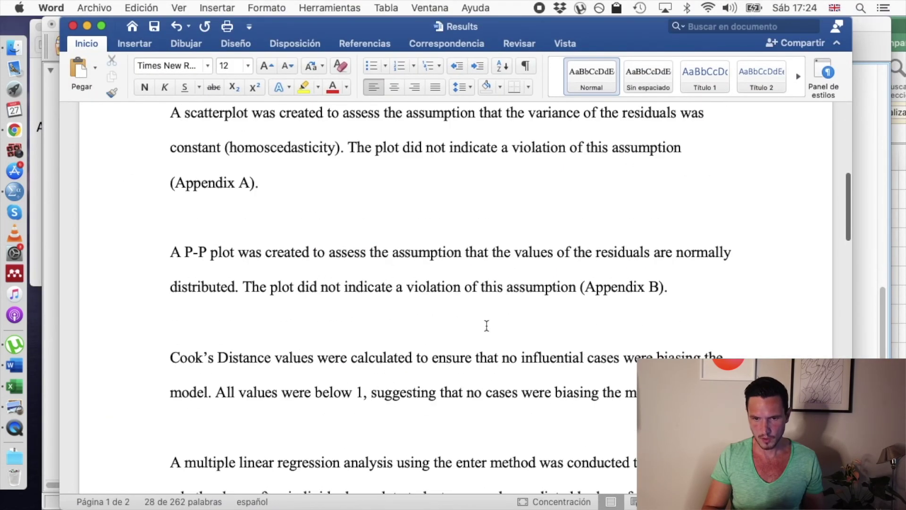
{"action": "scroll", "coordinate": [487, 325], "scroll_direction": "up", "scroll_amount": 8}
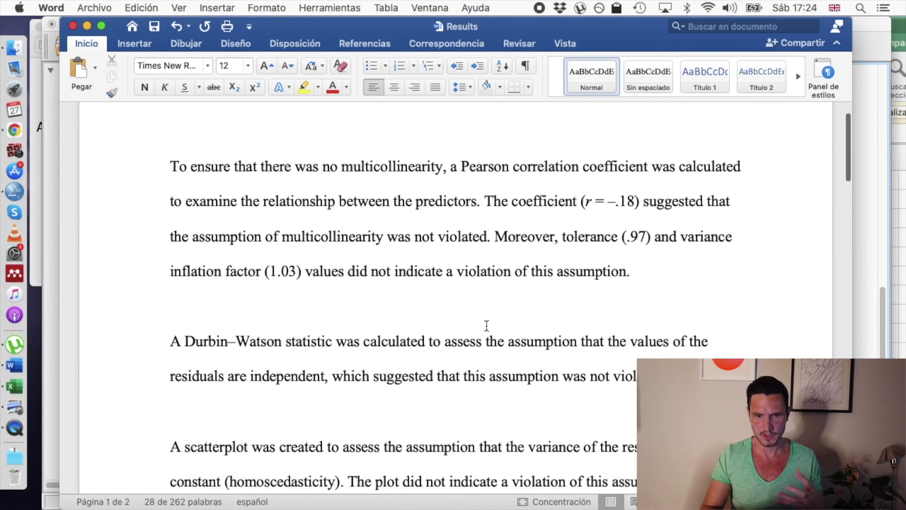
{"action": "scroll", "coordinate": [486, 325], "scroll_direction": "down", "scroll_amount": 1}
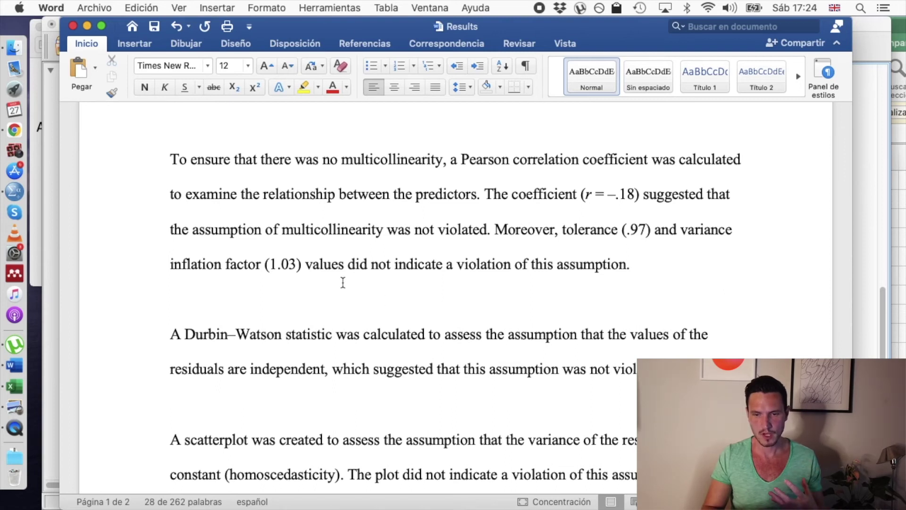
{"action": "scroll", "coordinate": [343, 282], "scroll_direction": "down", "scroll_amount": 2}
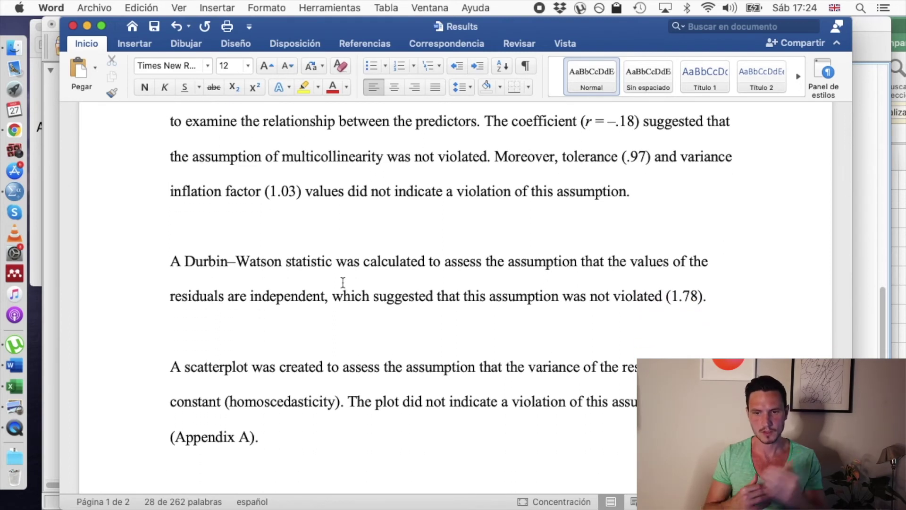
{"action": "scroll", "coordinate": [343, 282], "scroll_direction": "down", "scroll_amount": 10}
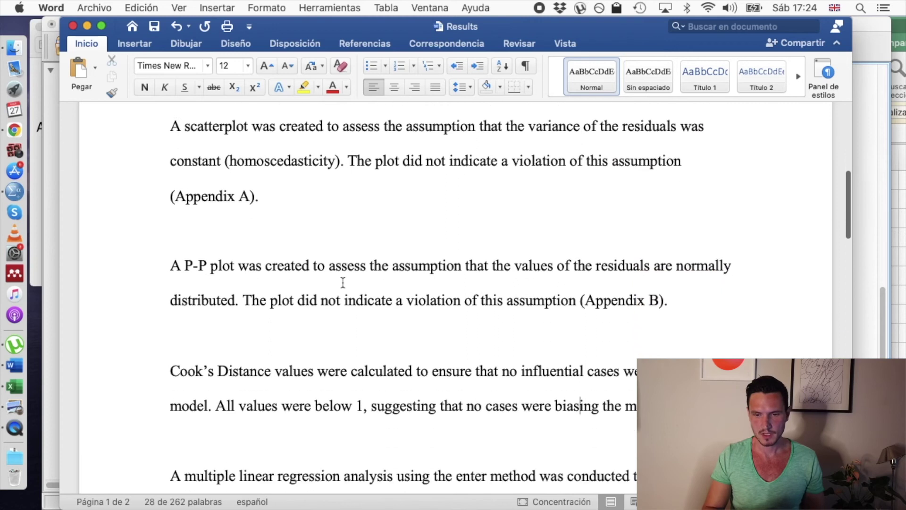
{"action": "scroll", "coordinate": [343, 282], "scroll_direction": "down", "scroll_amount": 3}
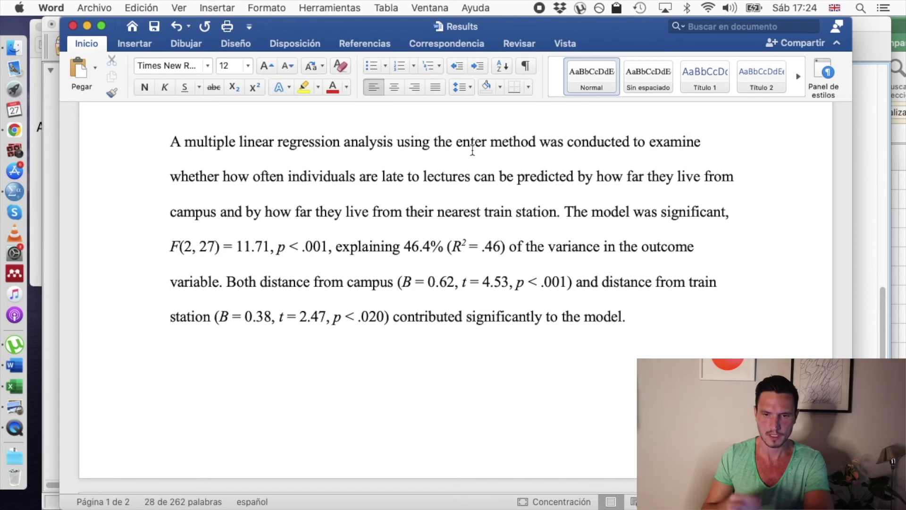
{"action": "key", "text": "ctrl+Up"}
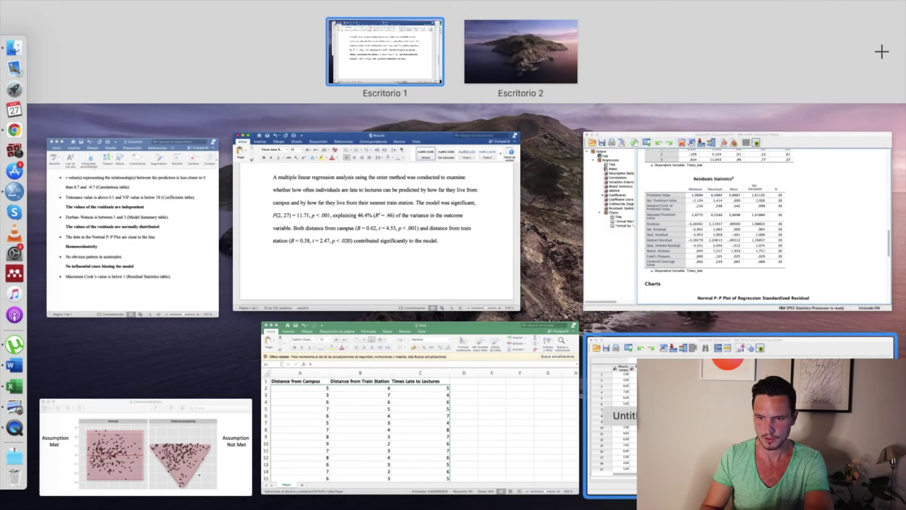
Open the Linear Regression dialog from the SPSS Data Editor's Analyze menu.
{"action": "left_click", "coordinate": [651, 373]}
{"action": "left_click", "coordinate": [349, 6]}
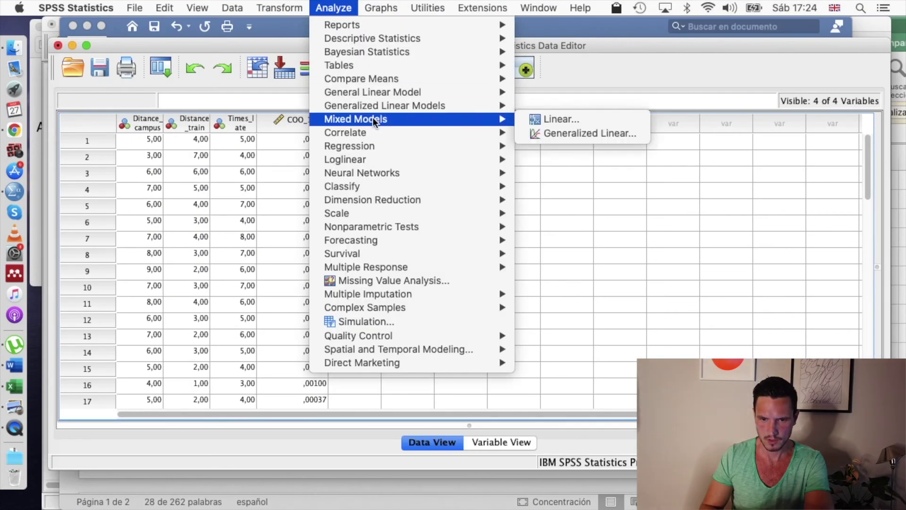
{"action": "mouse_move", "coordinate": [502, 151]}
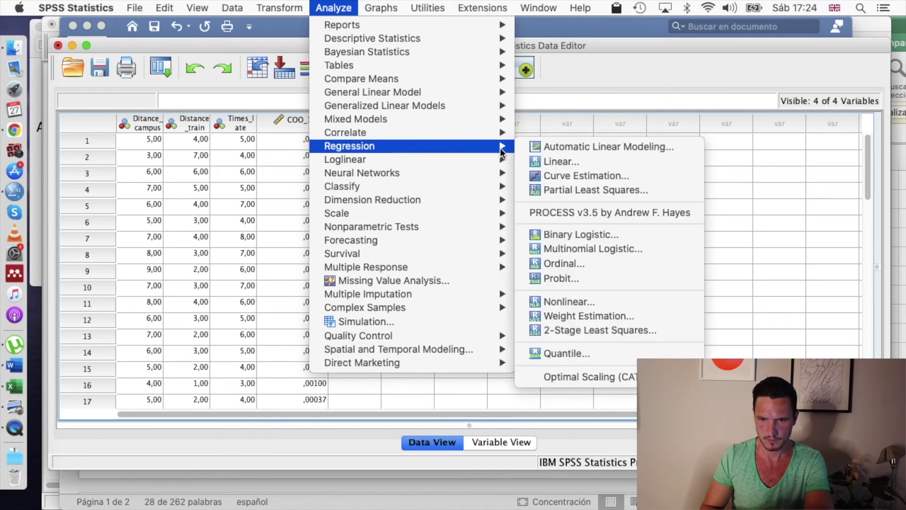
{"action": "left_click", "coordinate": [556, 162]}
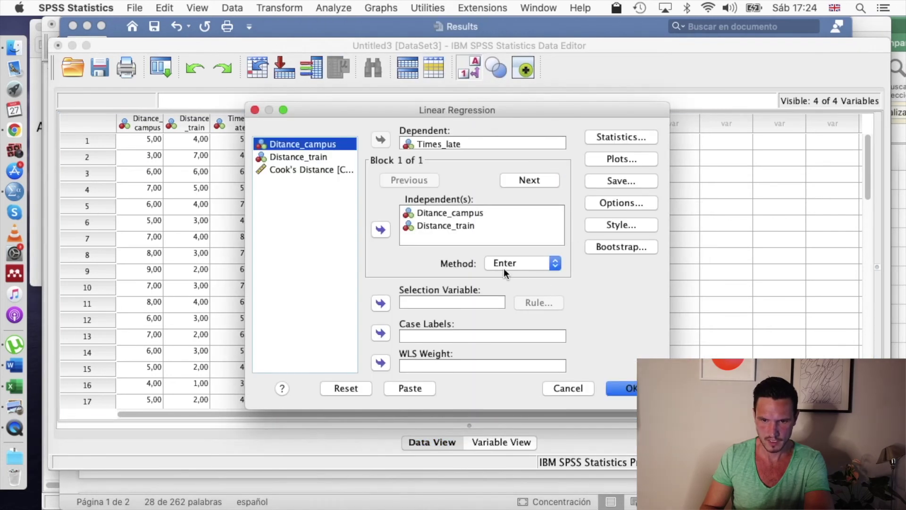
Leave the entry method on Enter and cancel the dialog without rerunning the regression.
{"action": "left_click", "coordinate": [555, 263]}
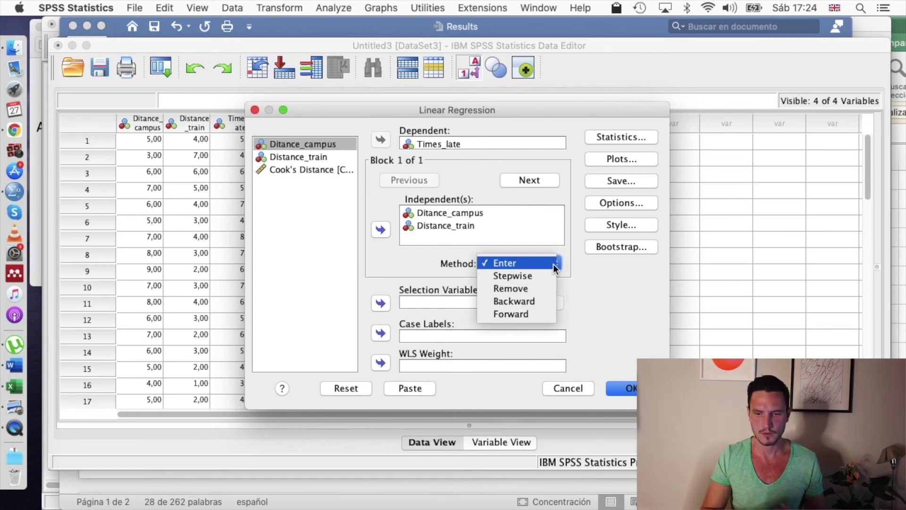
{"action": "left_click", "coordinate": [568, 265]}
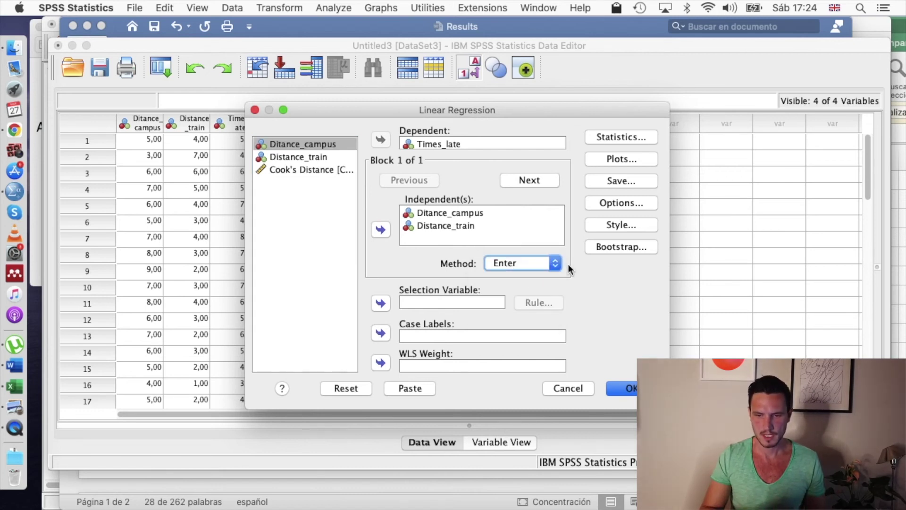
{"action": "left_click", "coordinate": [580, 394]}
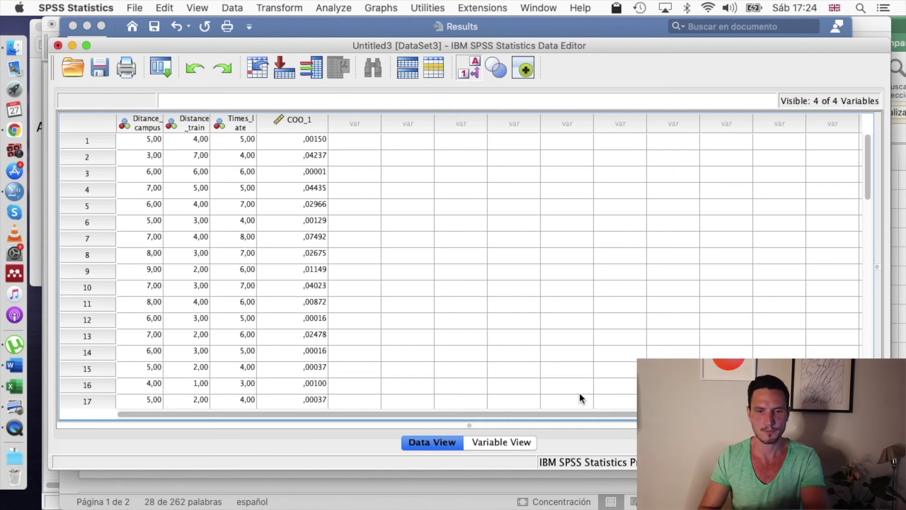
{"action": "mouse_move", "coordinate": [1, 1]}
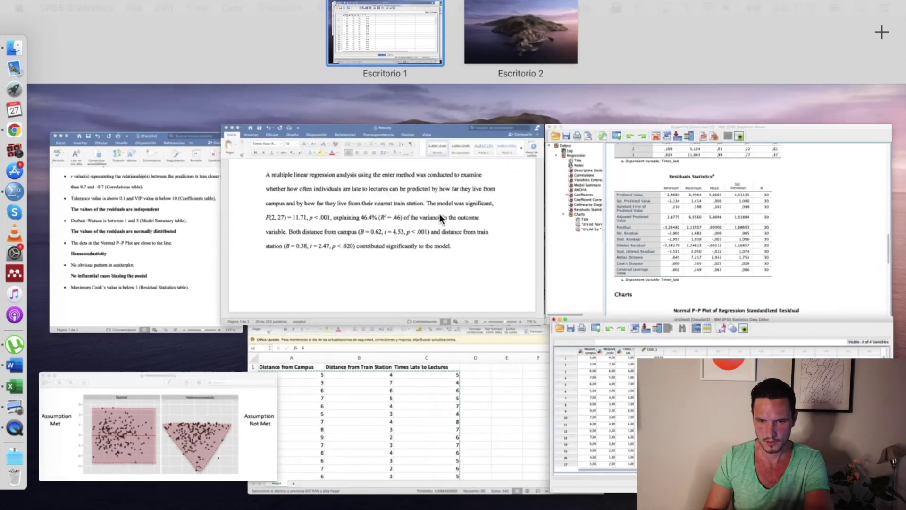
{"action": "left_click", "coordinate": [440, 214]}
{"action": "scroll", "coordinate": [491, 230], "scroll_direction": "up", "scroll_amount": 1}
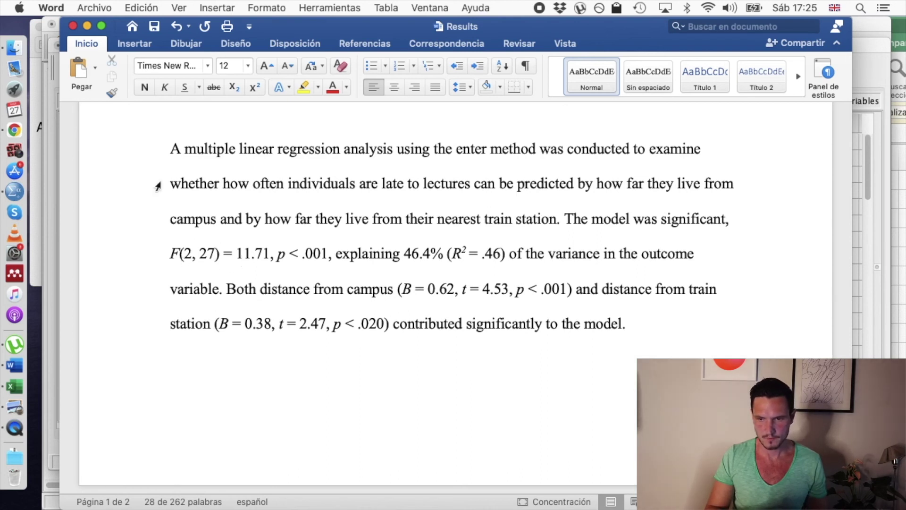
{"action": "key", "text": "ctrl+Up"}
{"action": "left_click", "coordinate": [674, 281]}
{"action": "scroll", "coordinate": [641, 287], "scroll_direction": "up", "scroll_amount": 10}
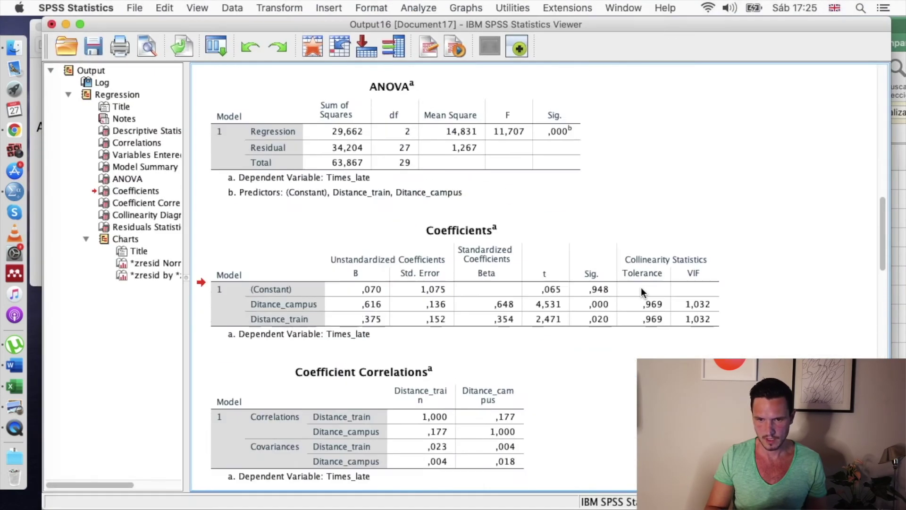
{"action": "scroll", "coordinate": [641, 287], "scroll_direction": "down", "scroll_amount": 2}
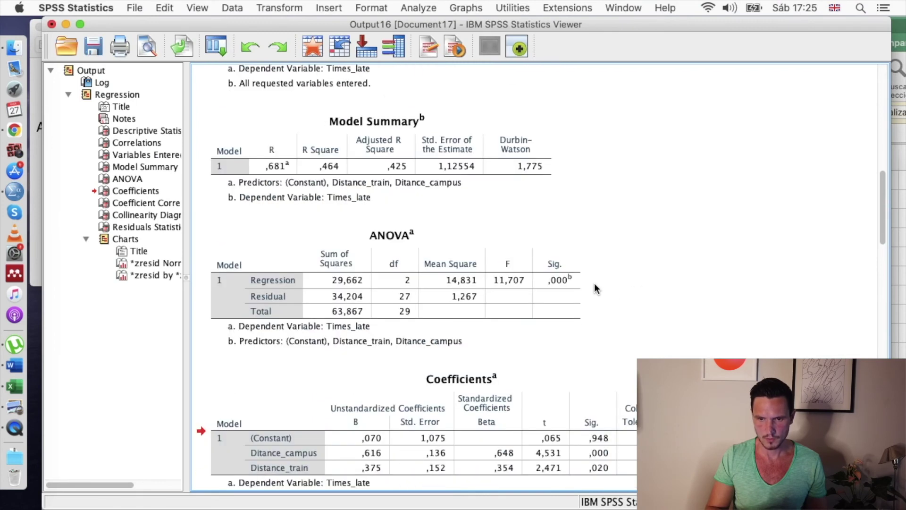
{"action": "left_click", "coordinate": [530, 288]}
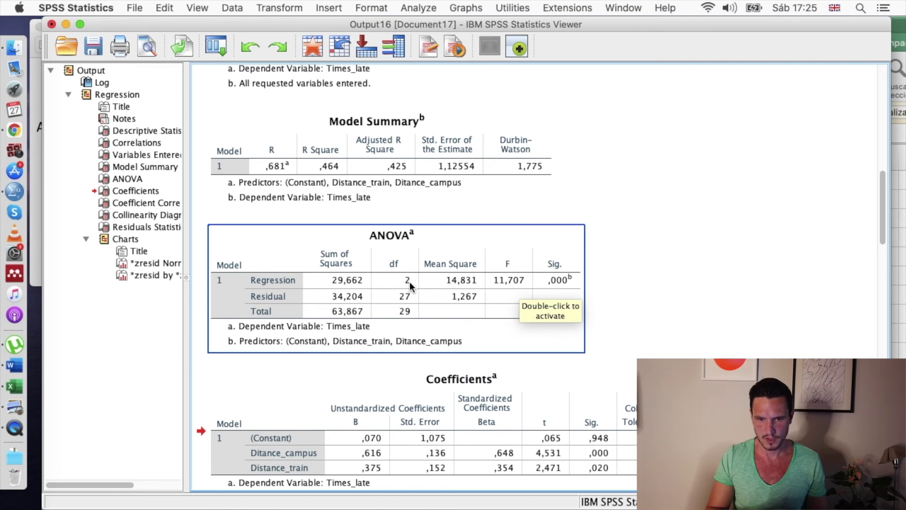
{"action": "key", "text": "ctrl+Up"}
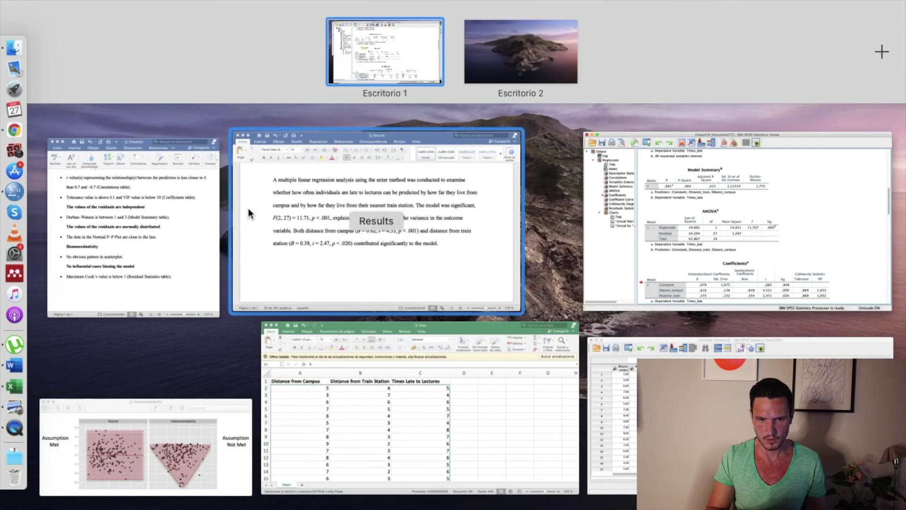
{"action": "left_click", "coordinate": [310, 228]}
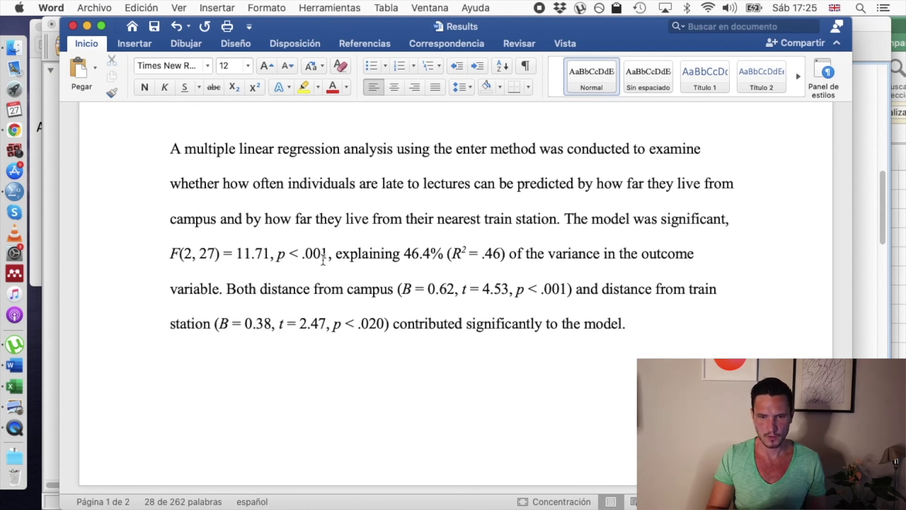
{"action": "key", "text": "ctrl+Up"}
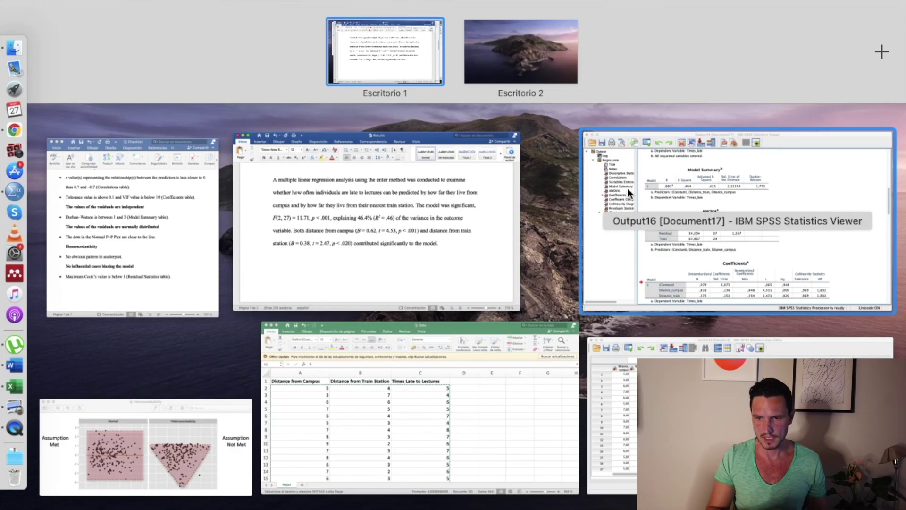
{"action": "left_click", "coordinate": [627, 188]}
{"action": "left_click", "coordinate": [556, 284]}
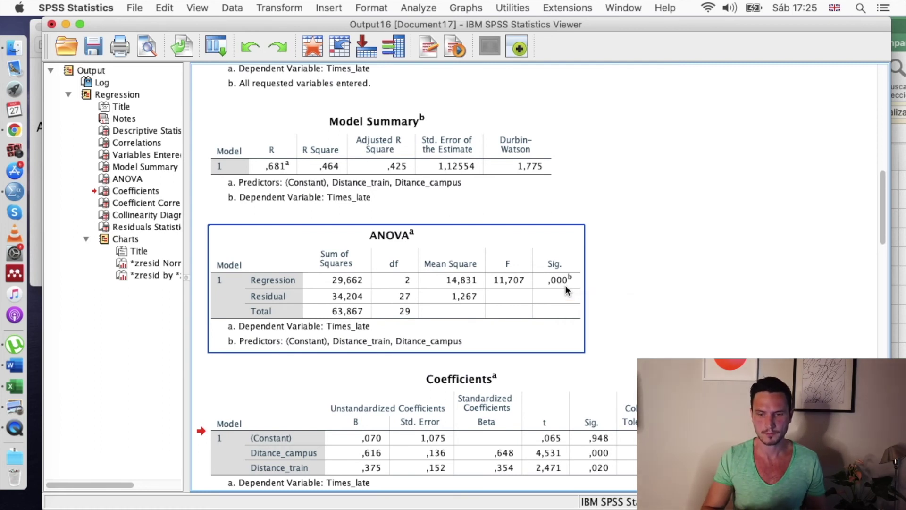
{"action": "left_click", "coordinate": [74, 77]}
{"action": "key", "text": "ctrl+Up"}
{"action": "left_click", "coordinate": [332, 248]}
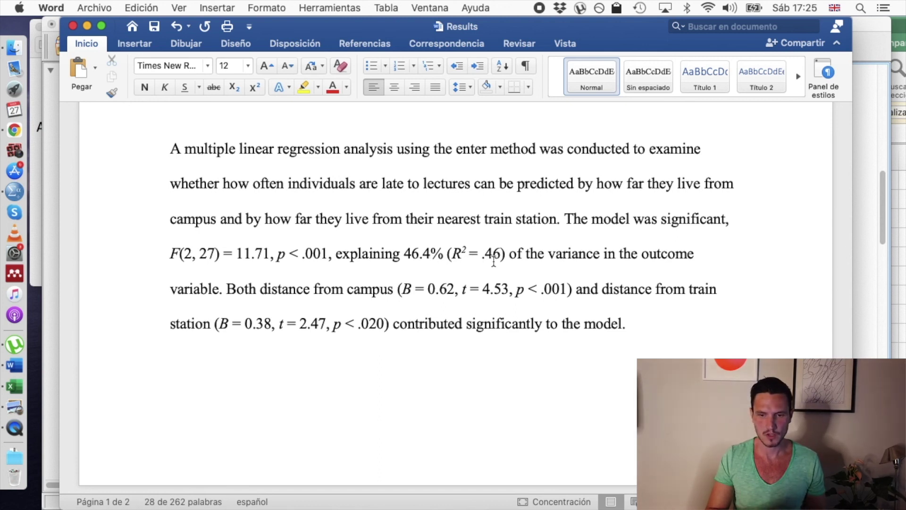
{"action": "left_click", "coordinate": [873, 193]}
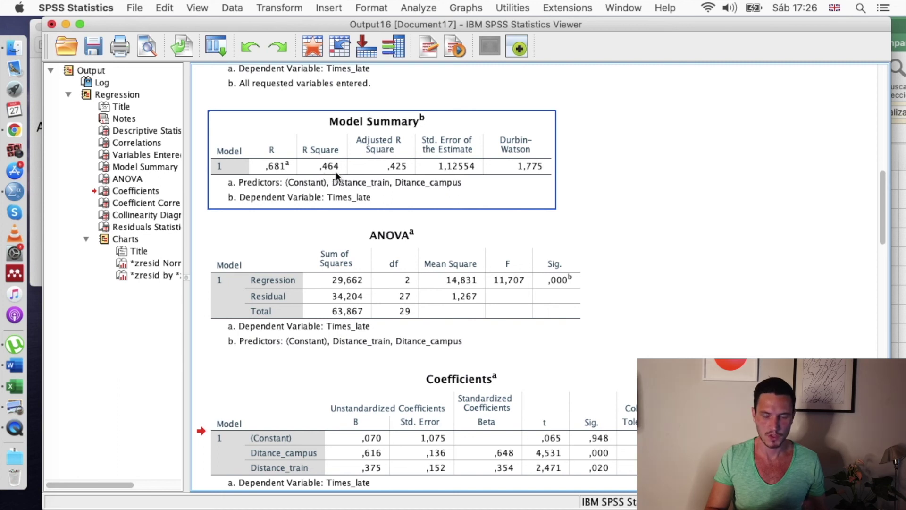
{"action": "key", "text": "ctrl+Up"}
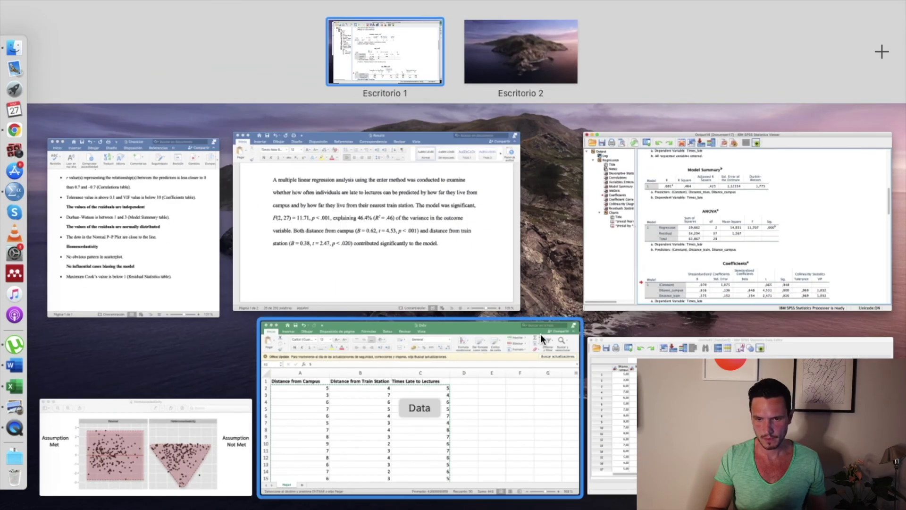
{"action": "left_click", "coordinate": [413, 209]}
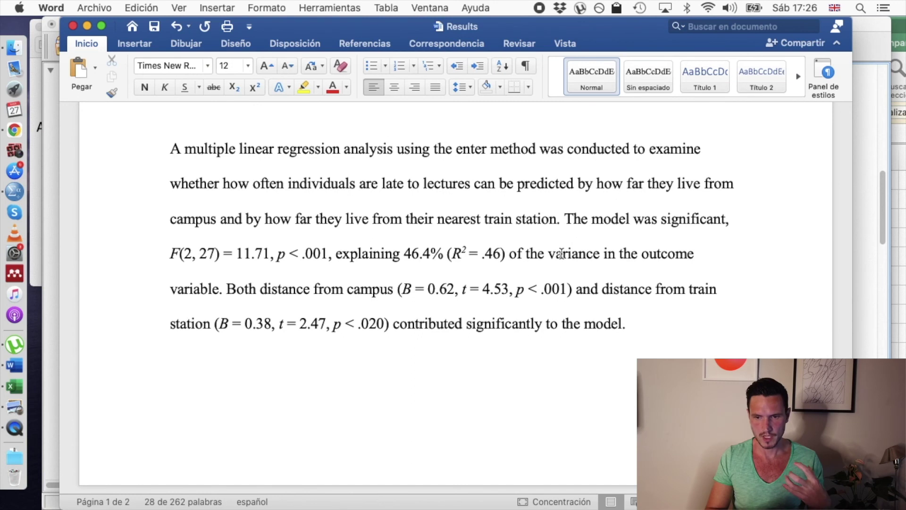
{"action": "scroll", "coordinate": [561, 254], "scroll_direction": "down", "scroll_amount": 2}
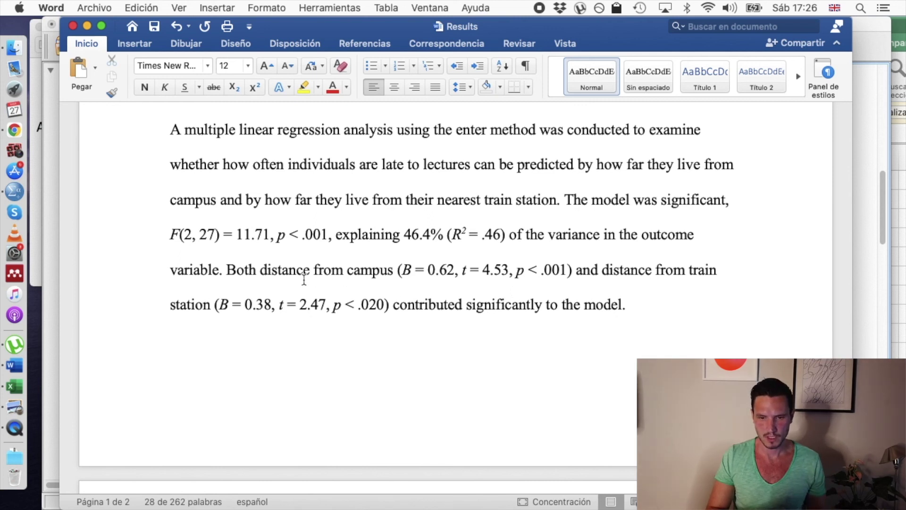
{"action": "left_click", "coordinate": [871, 221]}
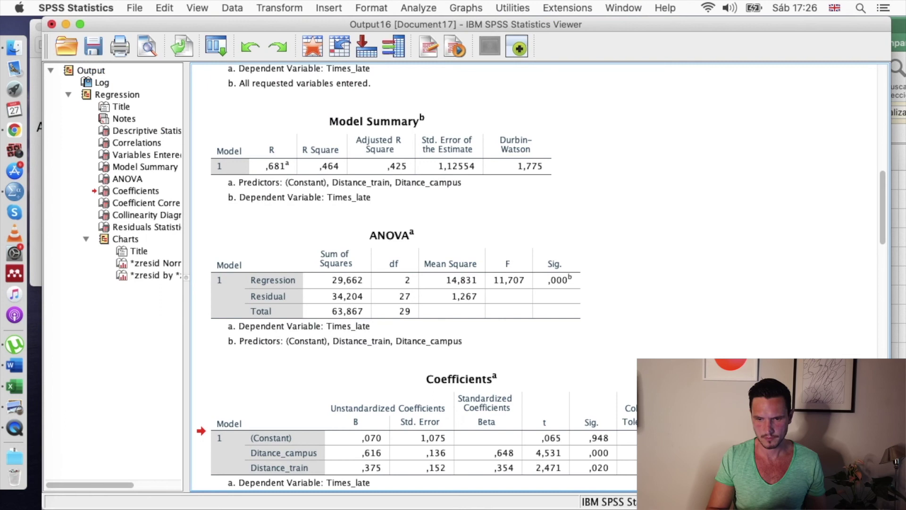
{"action": "scroll", "coordinate": [871, 221], "scroll_direction": "down", "scroll_amount": 4}
{"action": "scroll", "coordinate": [538, 276], "scroll_direction": "down", "scroll_amount": 1}
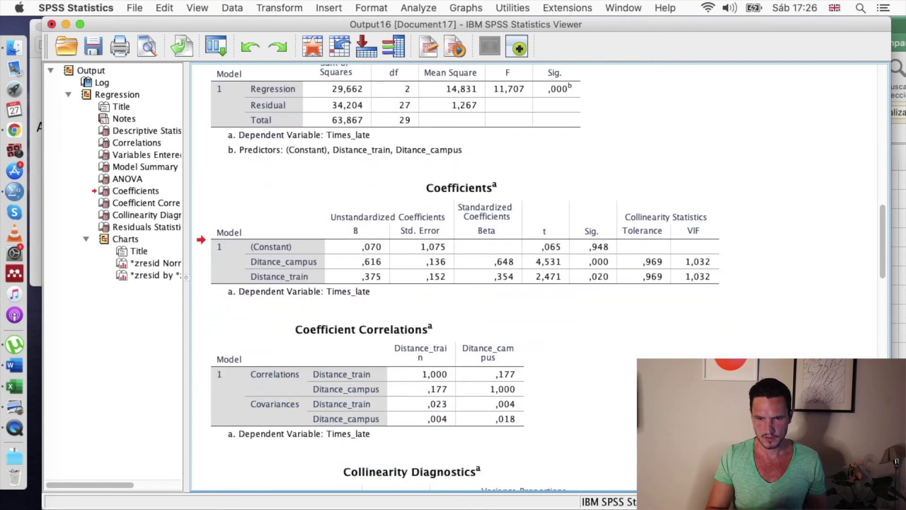
{"action": "left_click", "coordinate": [461, 302]}
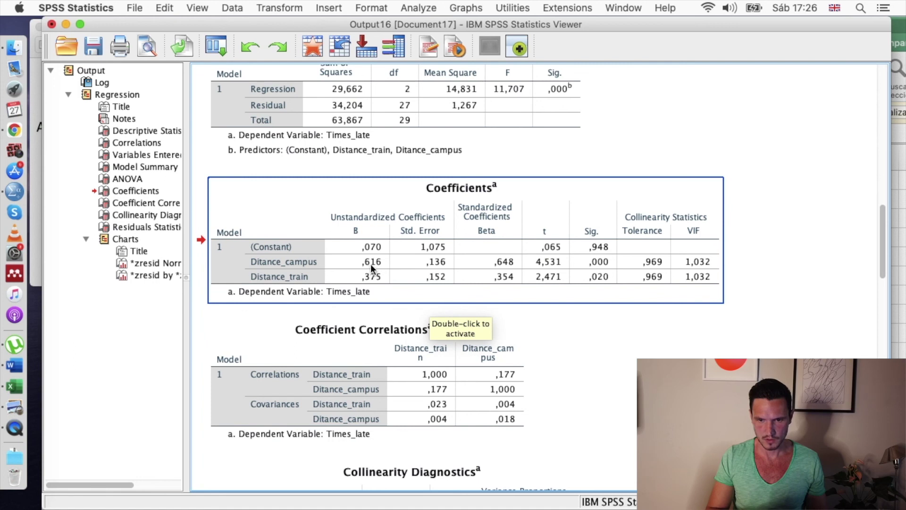
{"action": "key", "text": "ctrl+Up"}
{"action": "left_click", "coordinate": [324, 262]}
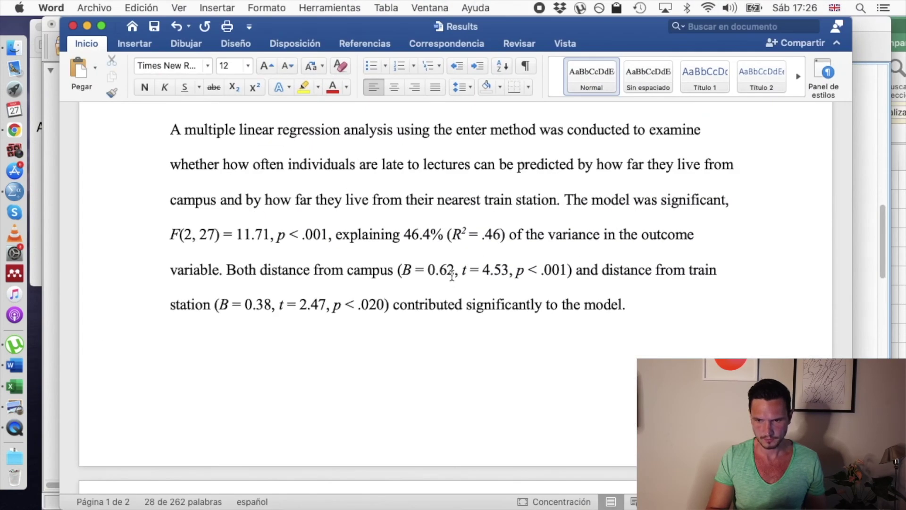
{"action": "left_click", "coordinate": [868, 251]}
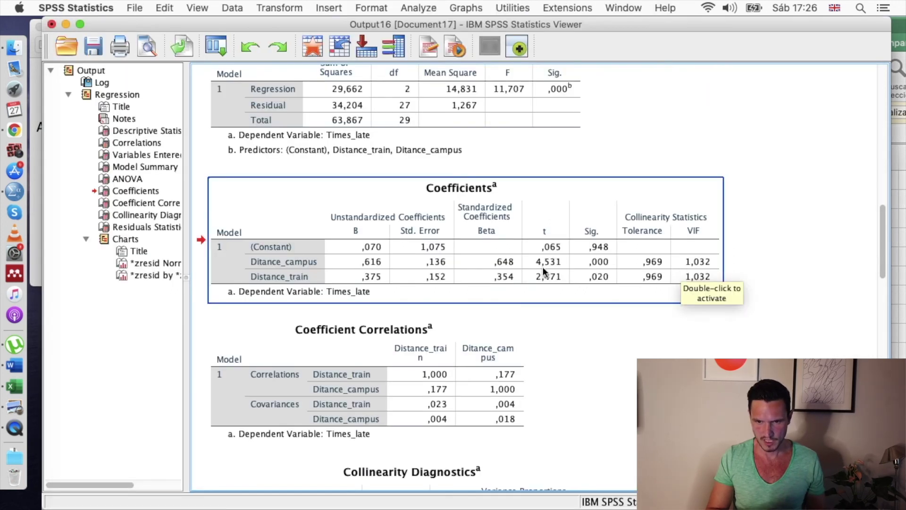
{"action": "key", "text": "ctrl+Up"}
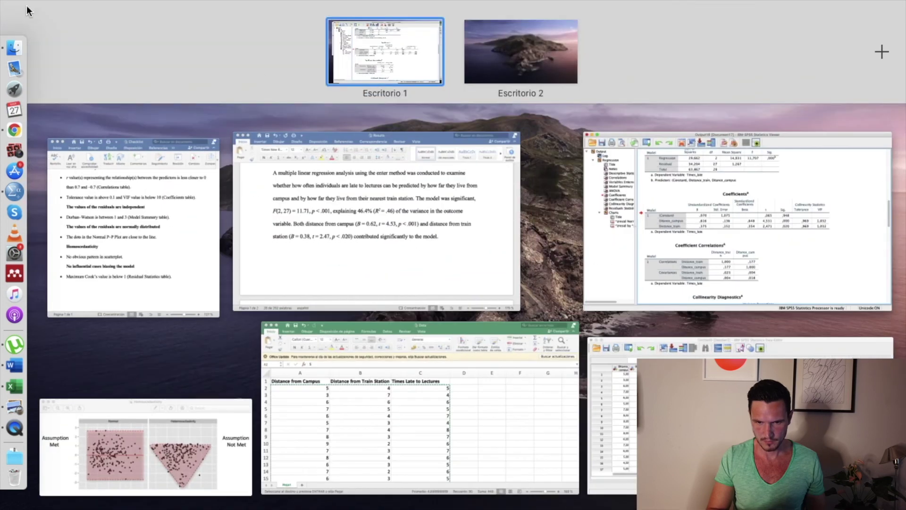
{"action": "left_click", "coordinate": [390, 219]}
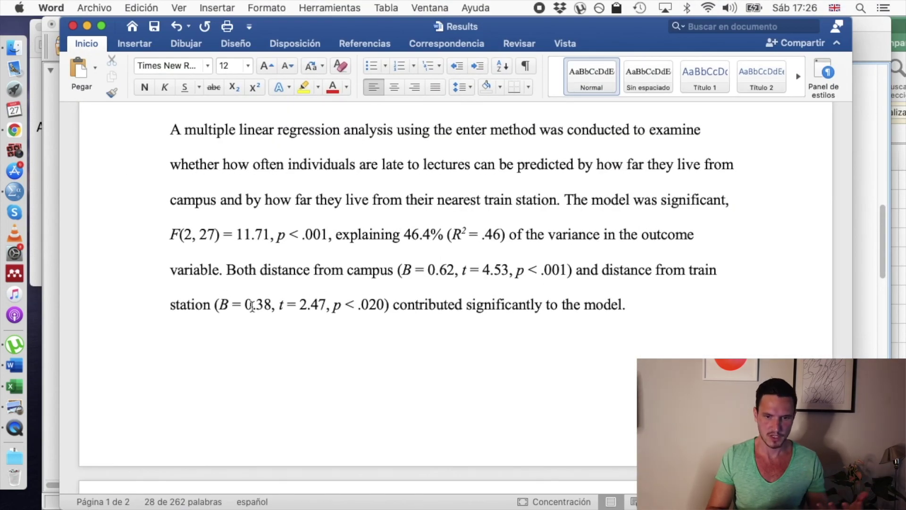
{"action": "key", "text": "ctrl+Up"}
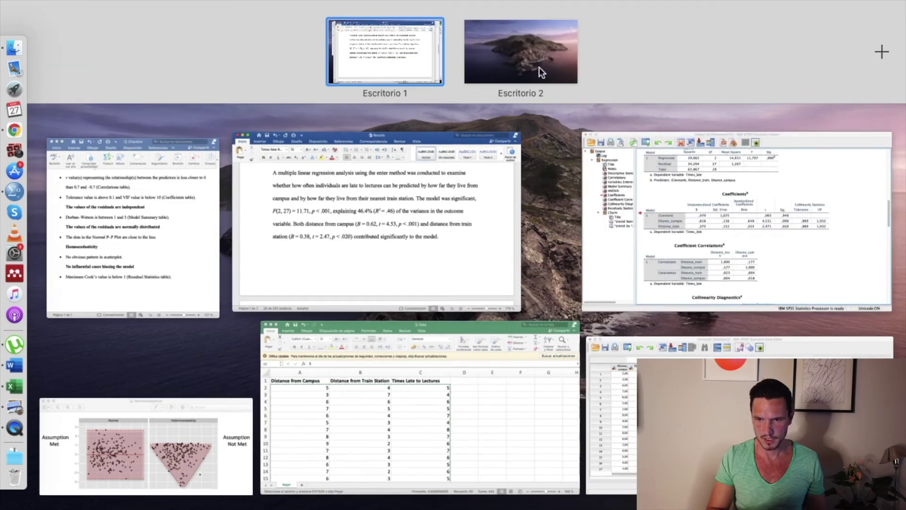
{"action": "left_click", "coordinate": [692, 239]}
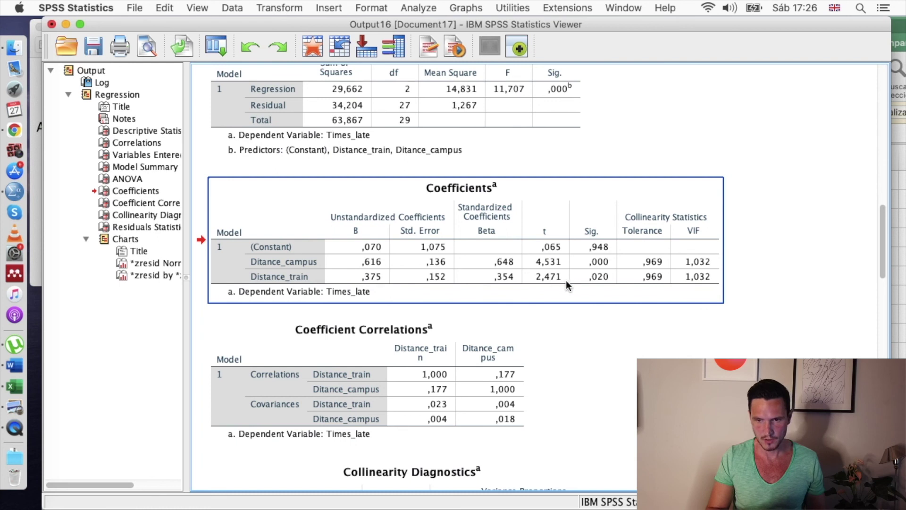
{"action": "key", "text": "ctrl+Up"}
{"action": "left_click", "coordinate": [446, 285]}
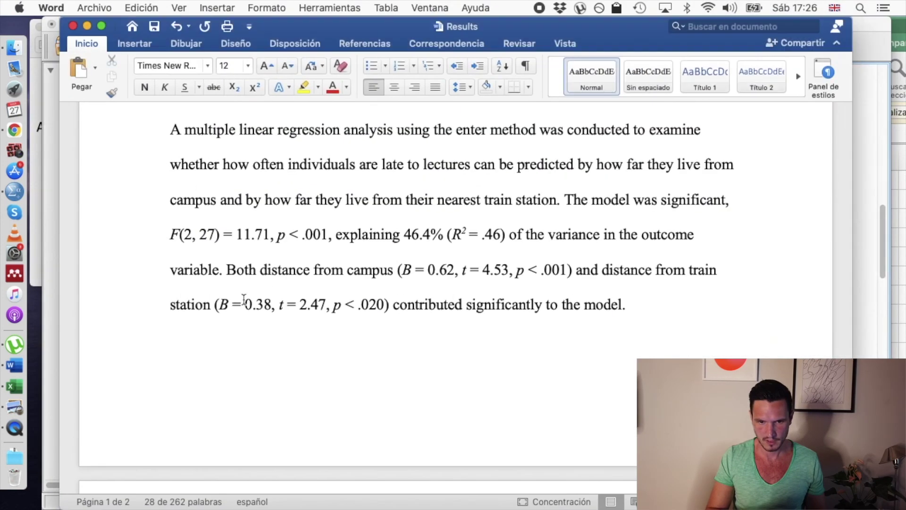